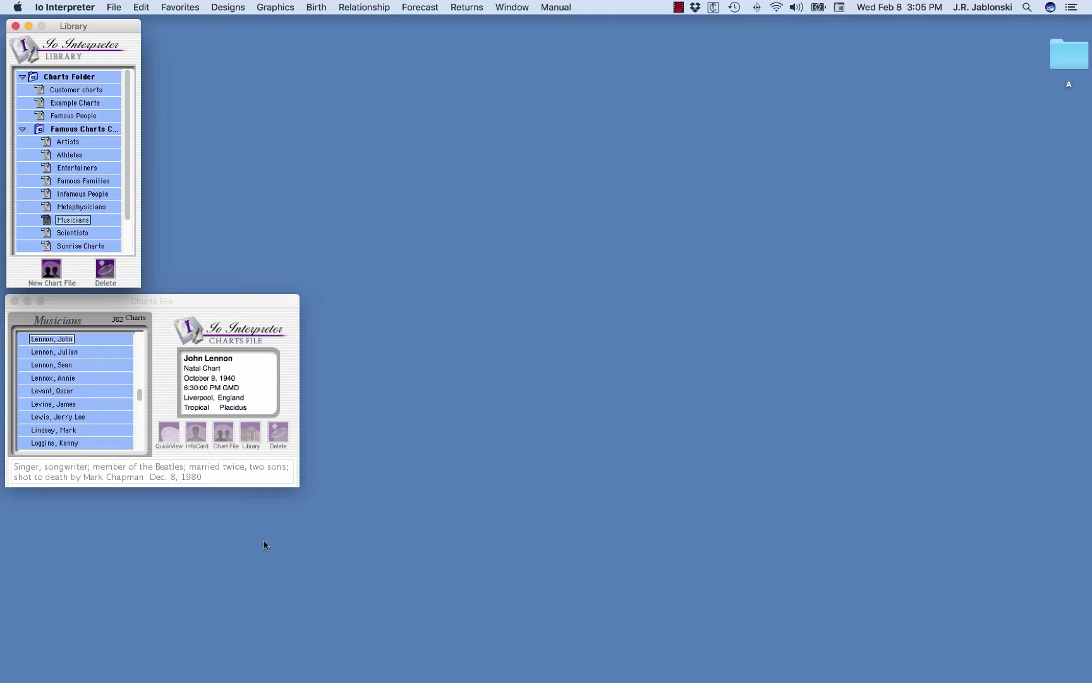
Open the Child report setup for the John Lennon natal chart and place its window beside the Charts File window
{"action": "left_click_drag", "start_coordinate": [218, 302], "coordinate": [221, 299]}
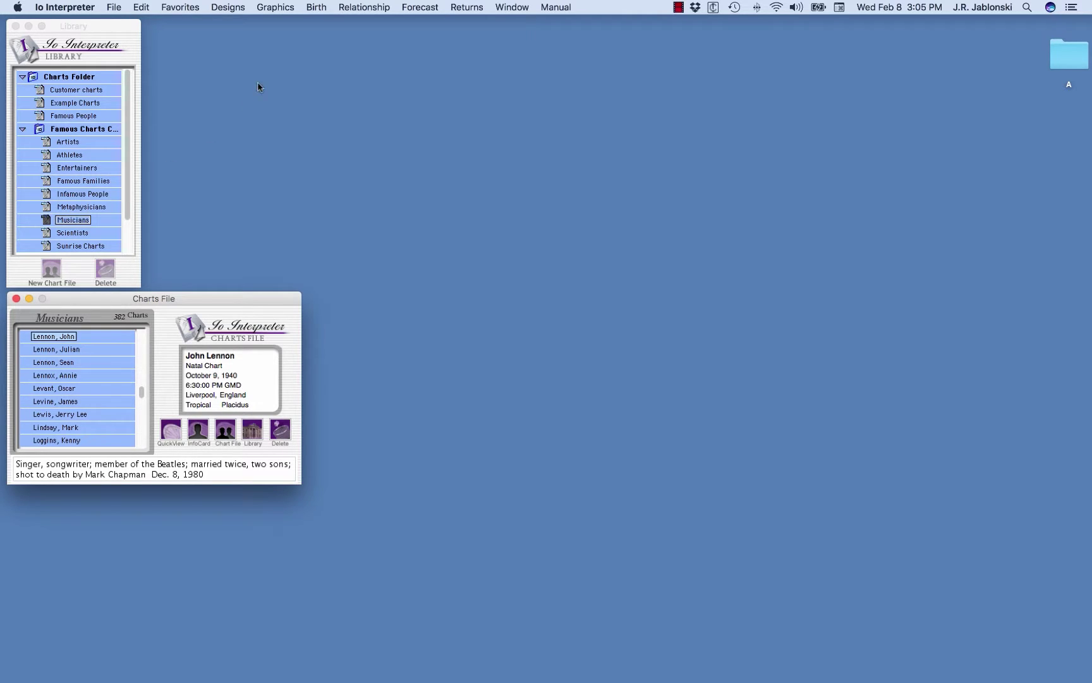
{"action": "left_click", "coordinate": [318, 8]}
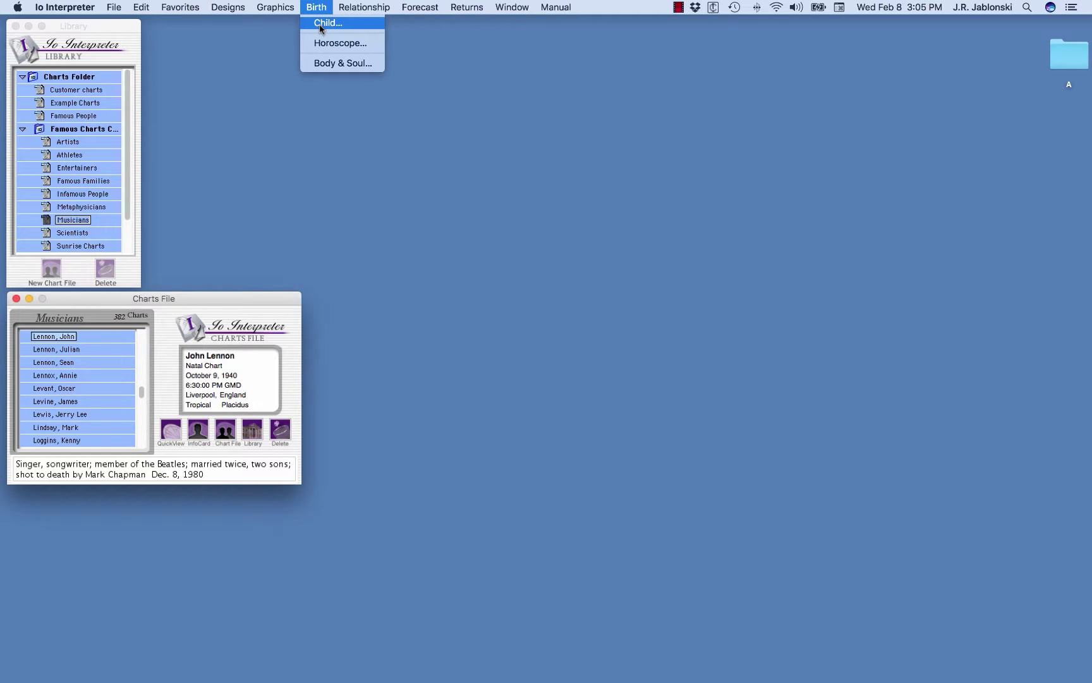
{"action": "left_click", "coordinate": [326, 7]}
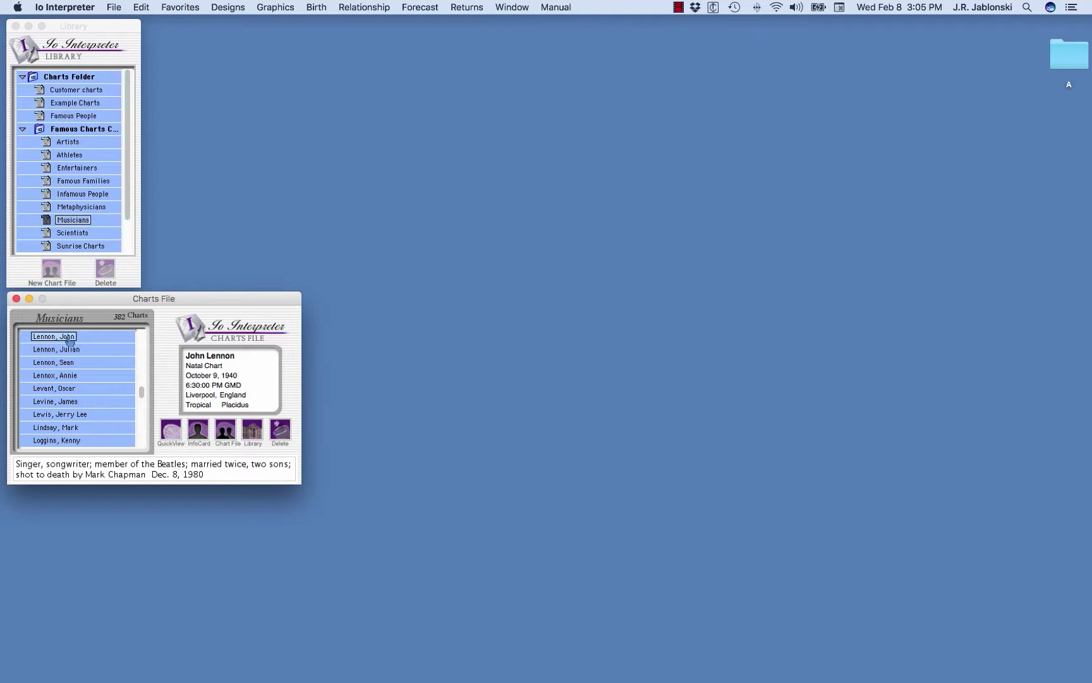
{"action": "left_click", "coordinate": [313, 8]}
{"action": "left_click", "coordinate": [318, 23]}
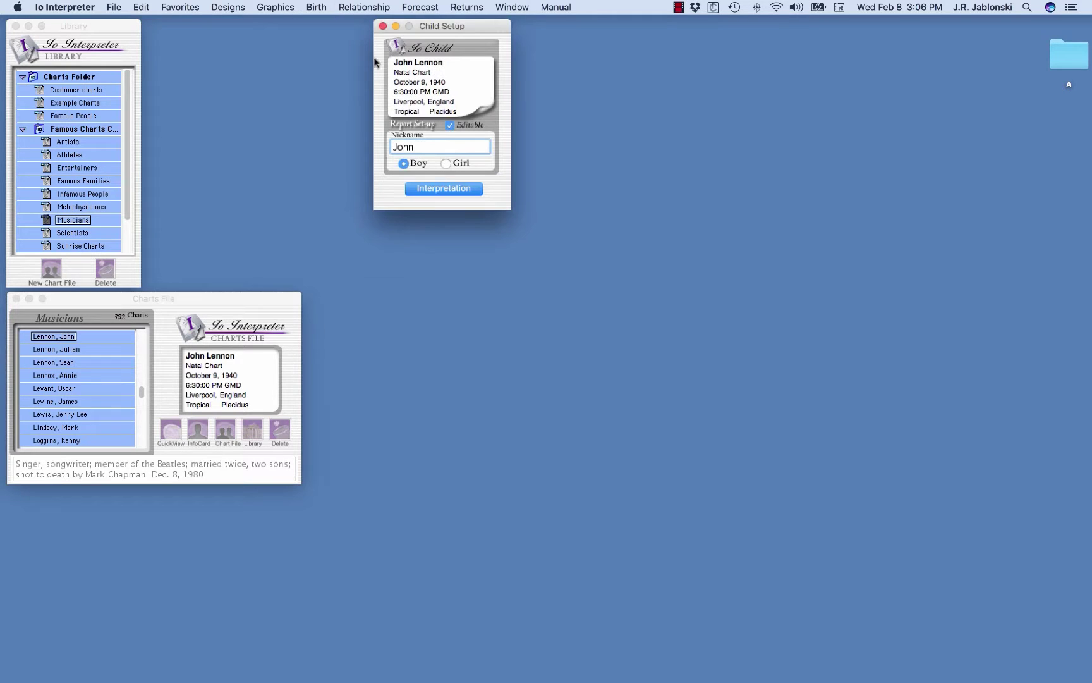
{"action": "left_click_drag", "start_coordinate": [496, 26], "coordinate": [438, 294]}
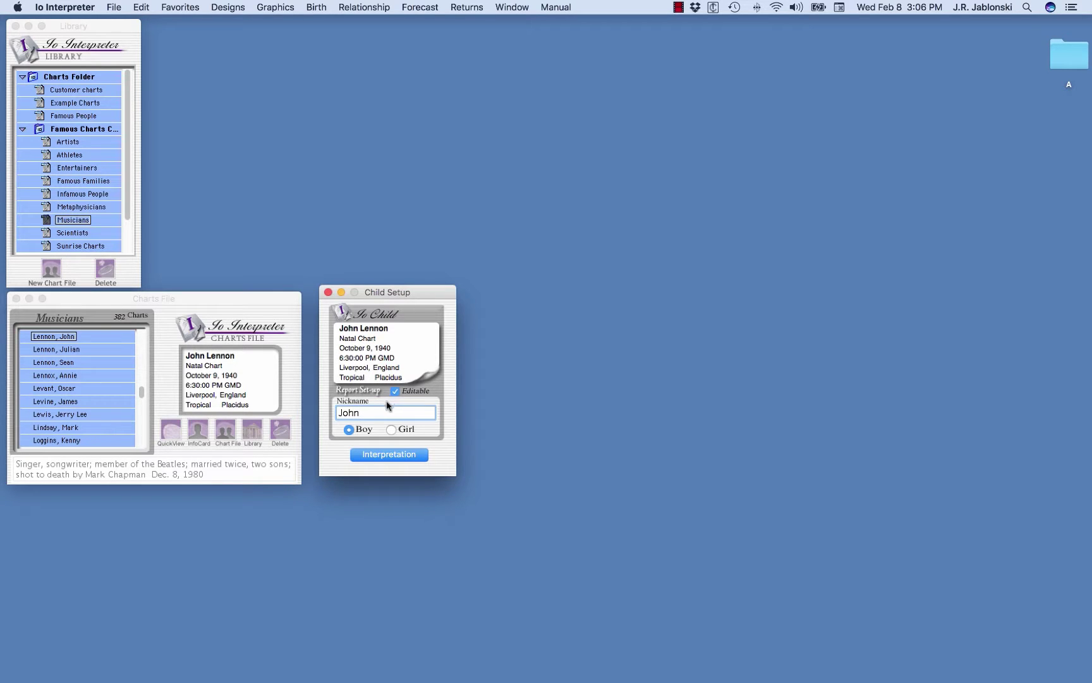
Load Annie Lennox's chart and after it Tom Jones's chart from the Musicians file into the Child Setup
{"action": "left_click", "coordinate": [46, 377]}
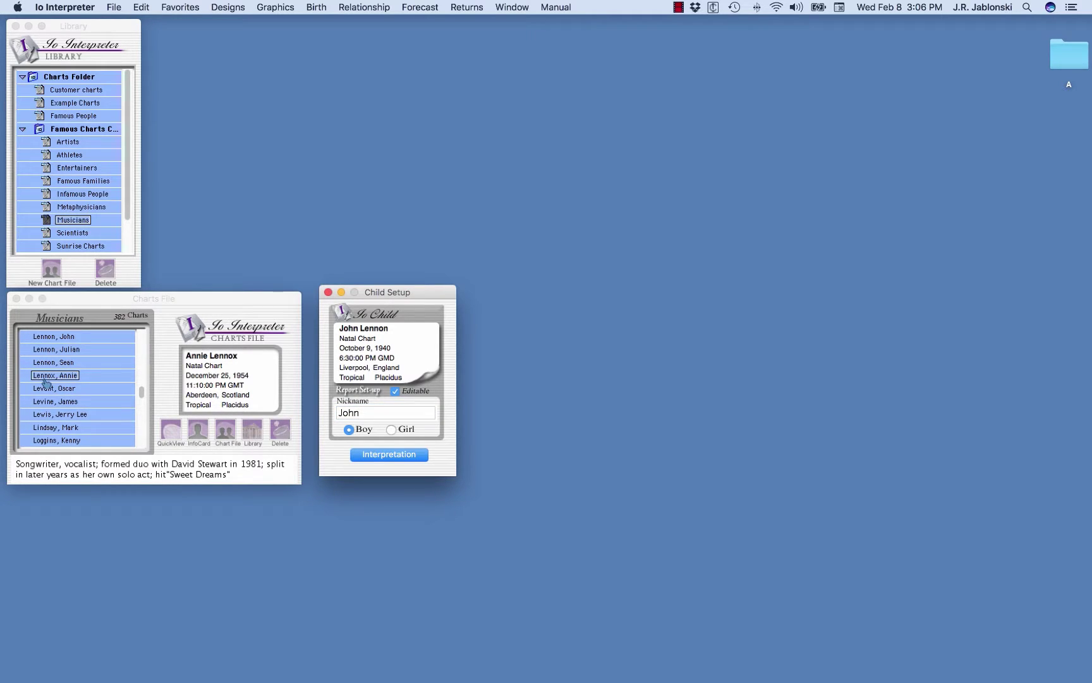
{"action": "left_click_drag", "start_coordinate": [46, 382], "coordinate": [370, 351]}
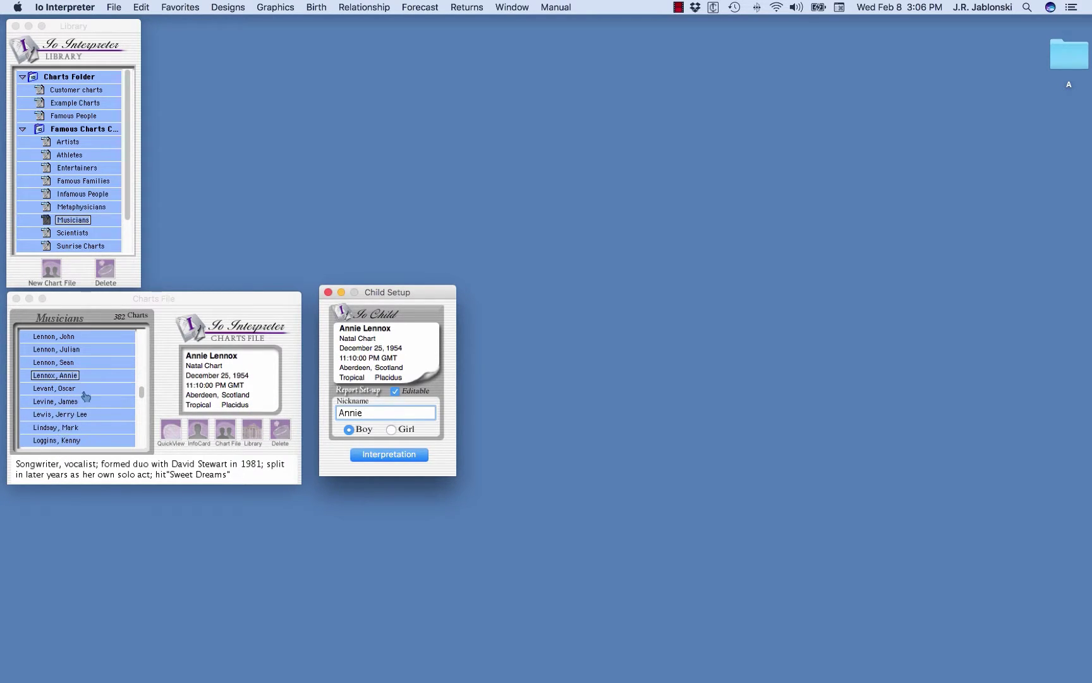
{"action": "left_click_drag", "start_coordinate": [142, 396], "coordinate": [141, 385]}
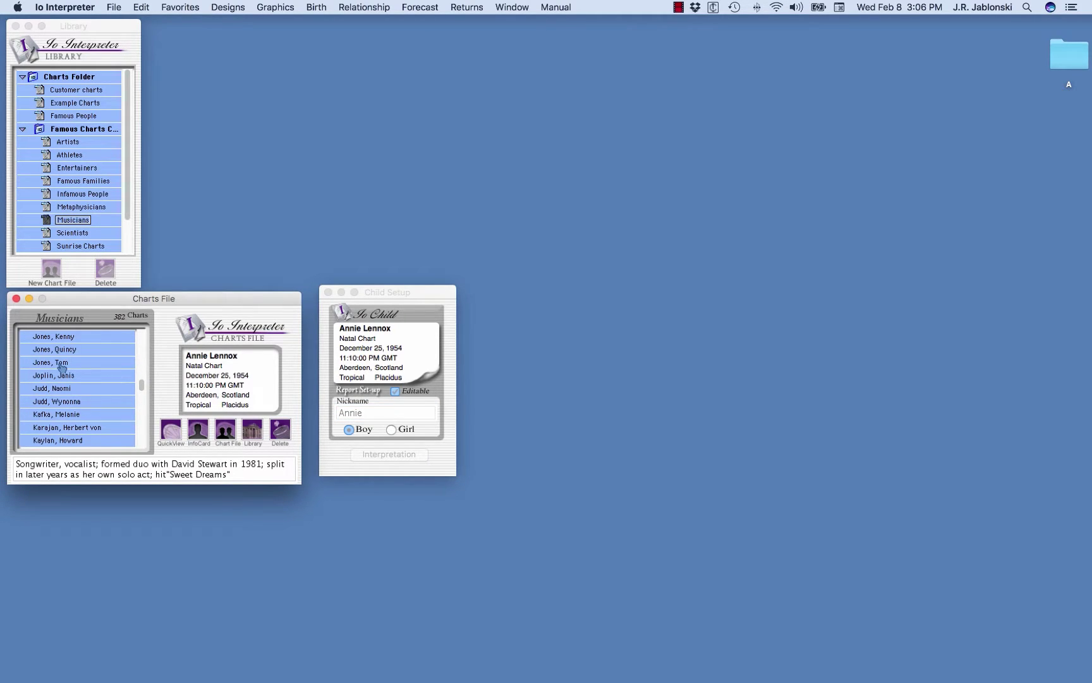
{"action": "left_click", "coordinate": [62, 366]}
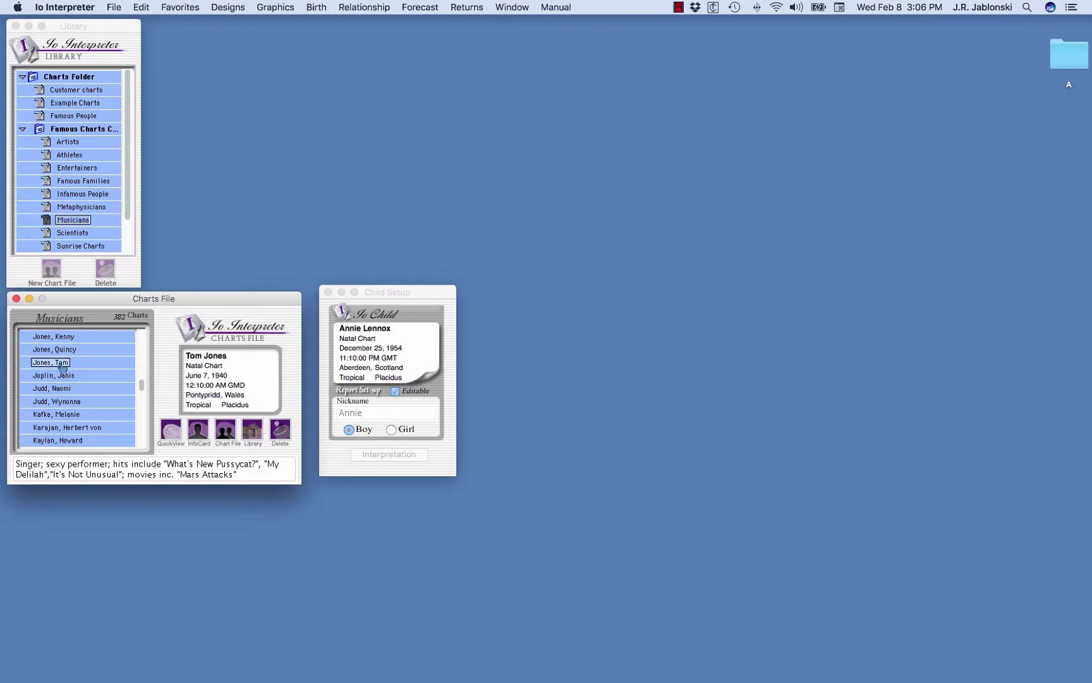
{"action": "left_click_drag", "start_coordinate": [62, 366], "coordinate": [377, 349]}
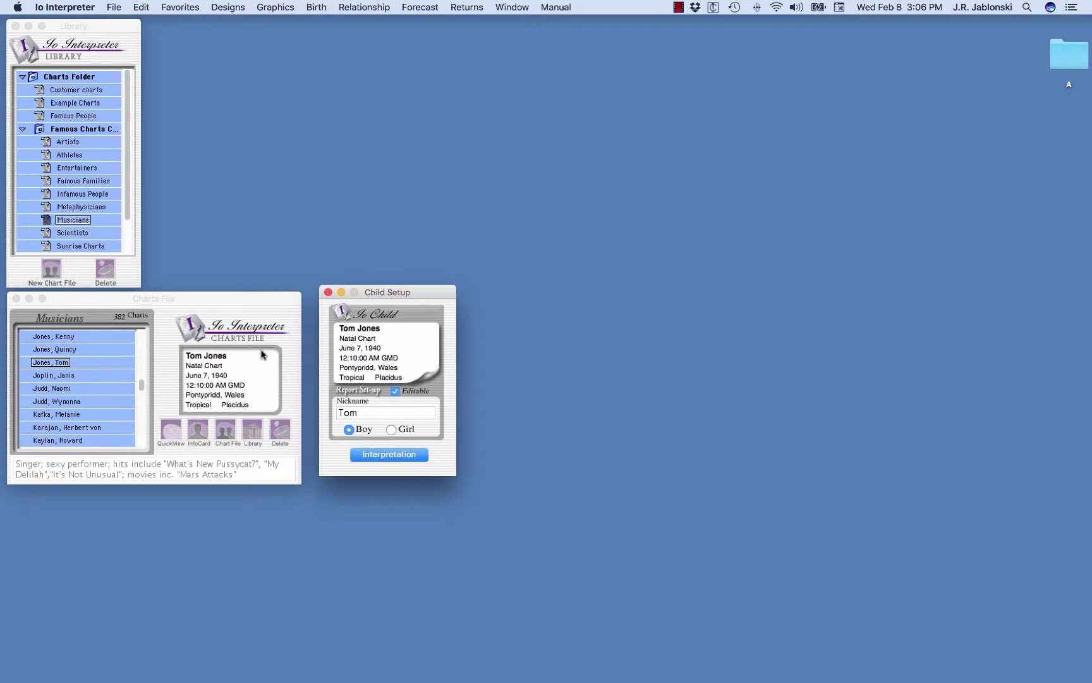
{"action": "left_click_drag", "start_coordinate": [438, 292], "coordinate": [437, 302]}
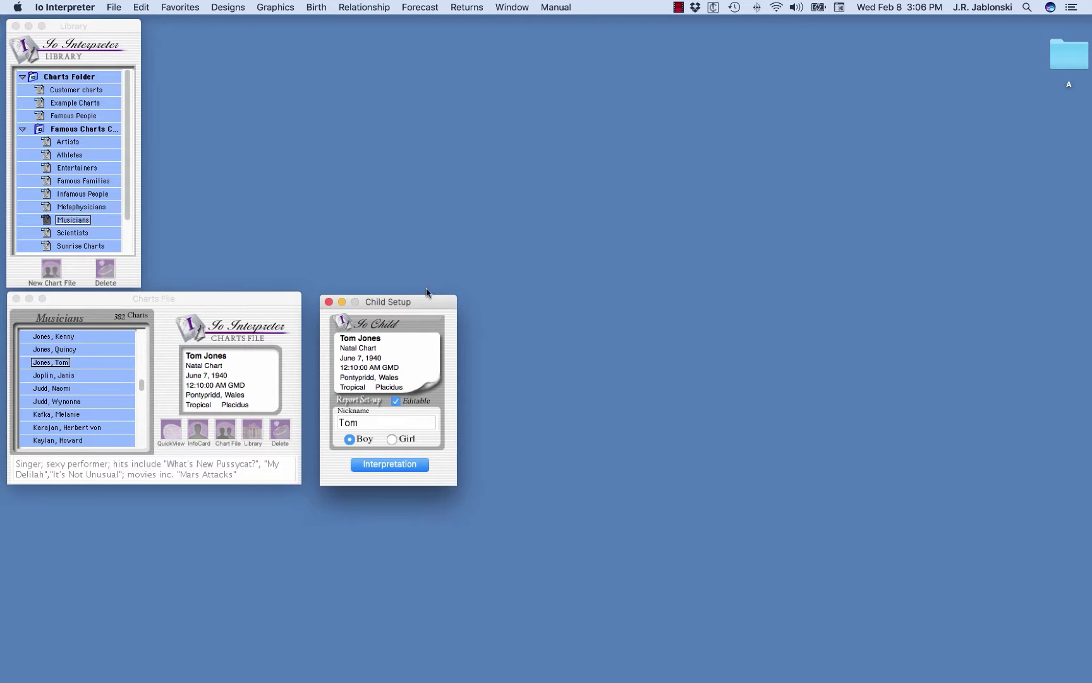
Create a new blank chart and move its InfoCard slightly down beside the Library window
{"action": "left_click", "coordinate": [116, 7]}
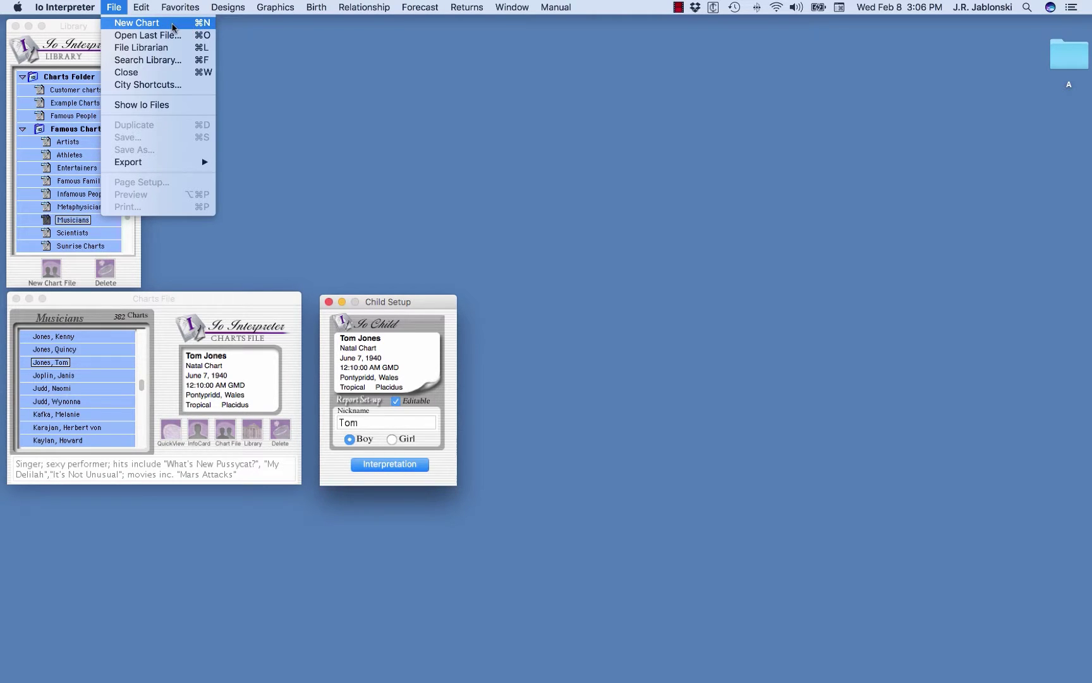
{"action": "left_click", "coordinate": [183, 26]}
{"action": "left_click_drag", "start_coordinate": [215, 25], "coordinate": [217, 41]}
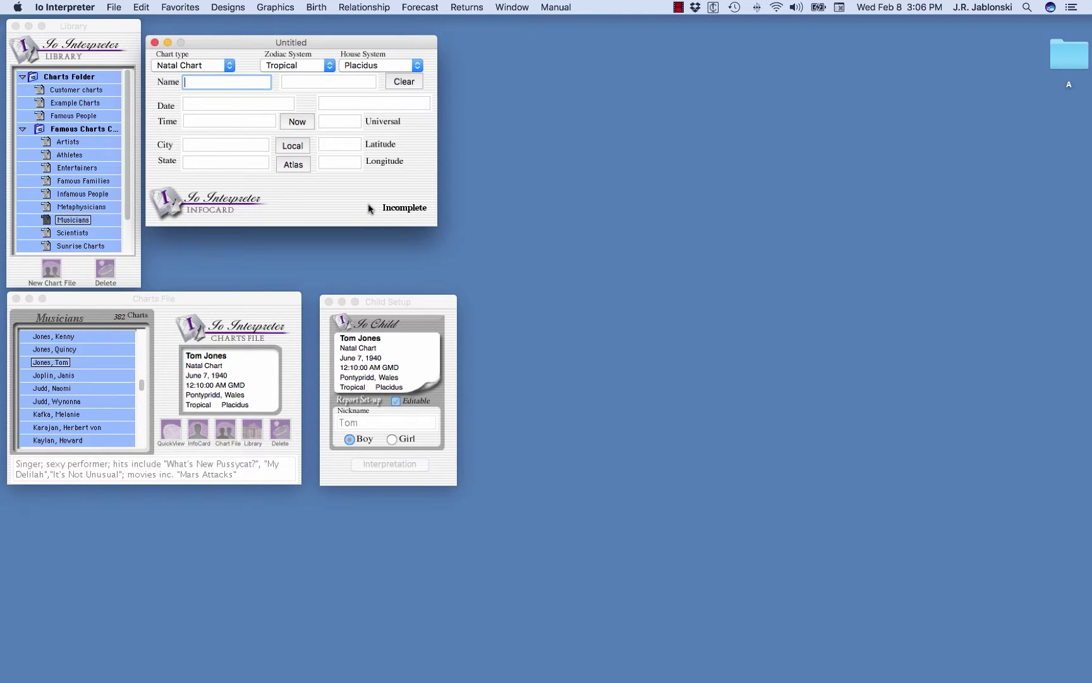
Examine the available chart types, zodiac systems and house systems for the new chart
{"action": "left_click", "coordinate": [230, 66]}
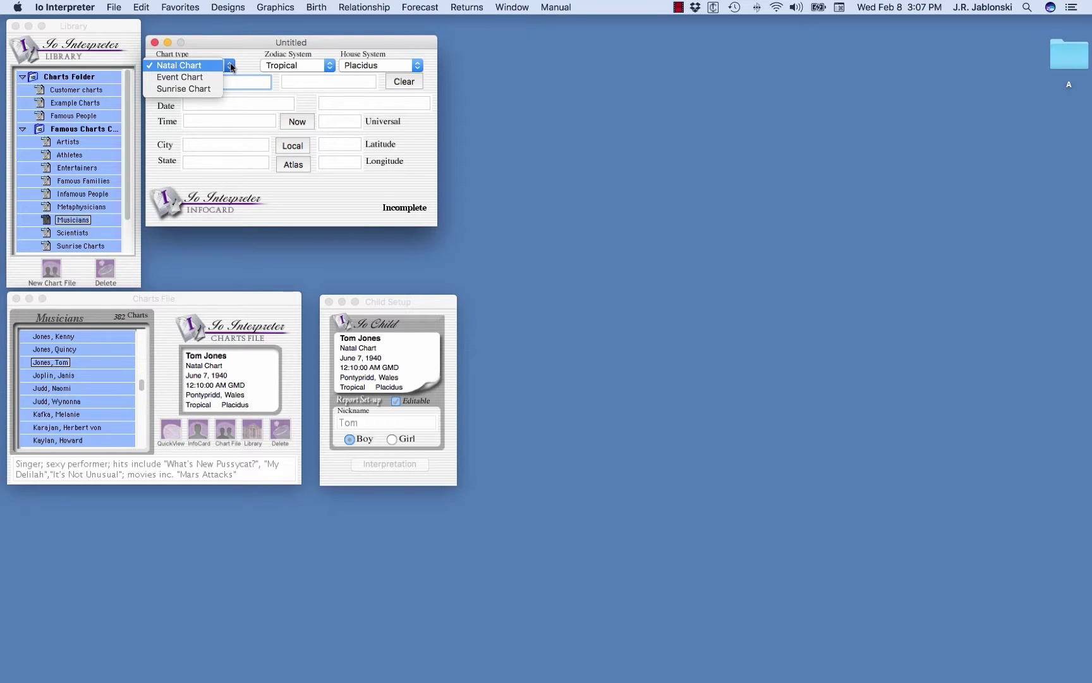
{"action": "left_click", "coordinate": [231, 65]}
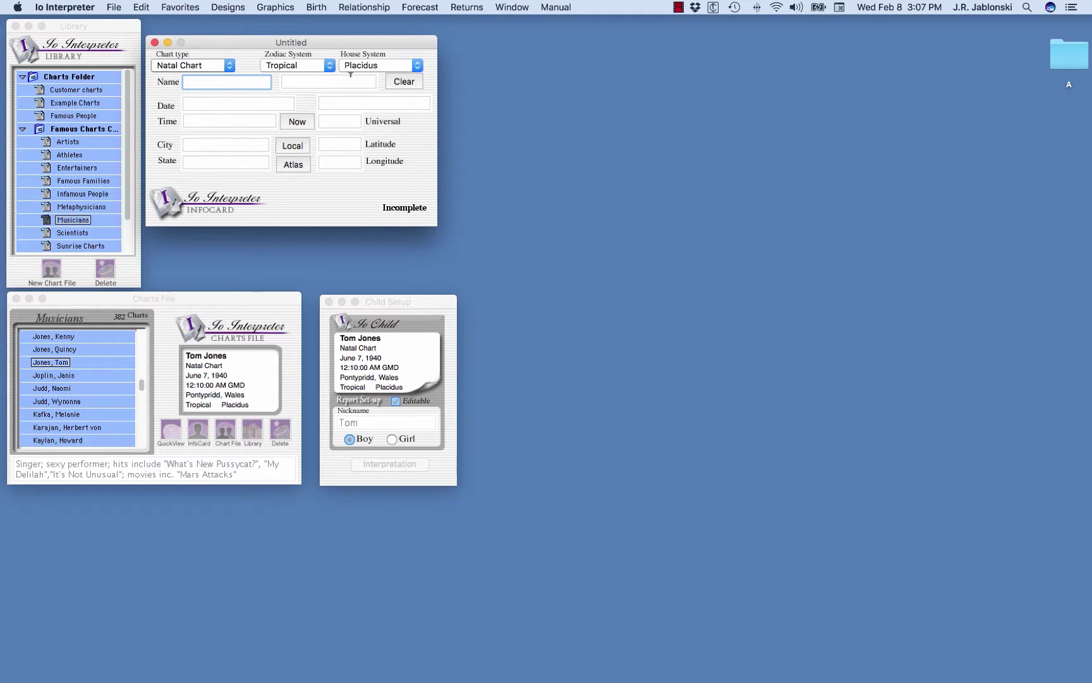
{"action": "left_click", "coordinate": [330, 66]}
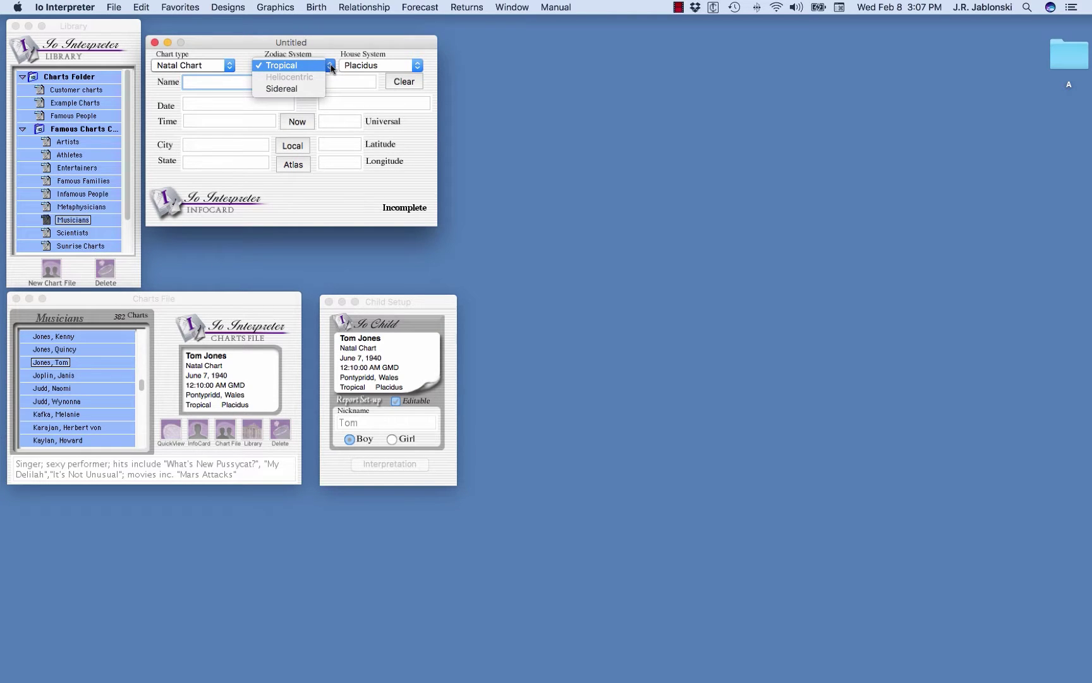
{"action": "left_click", "coordinate": [331, 66]}
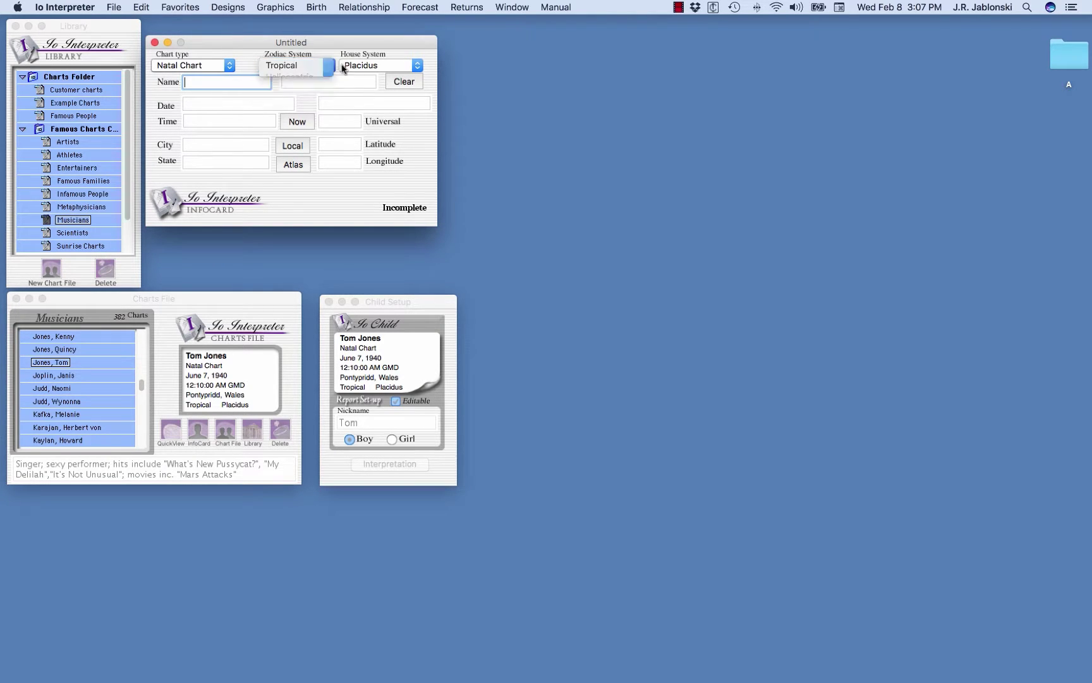
{"action": "left_click", "coordinate": [418, 66]}
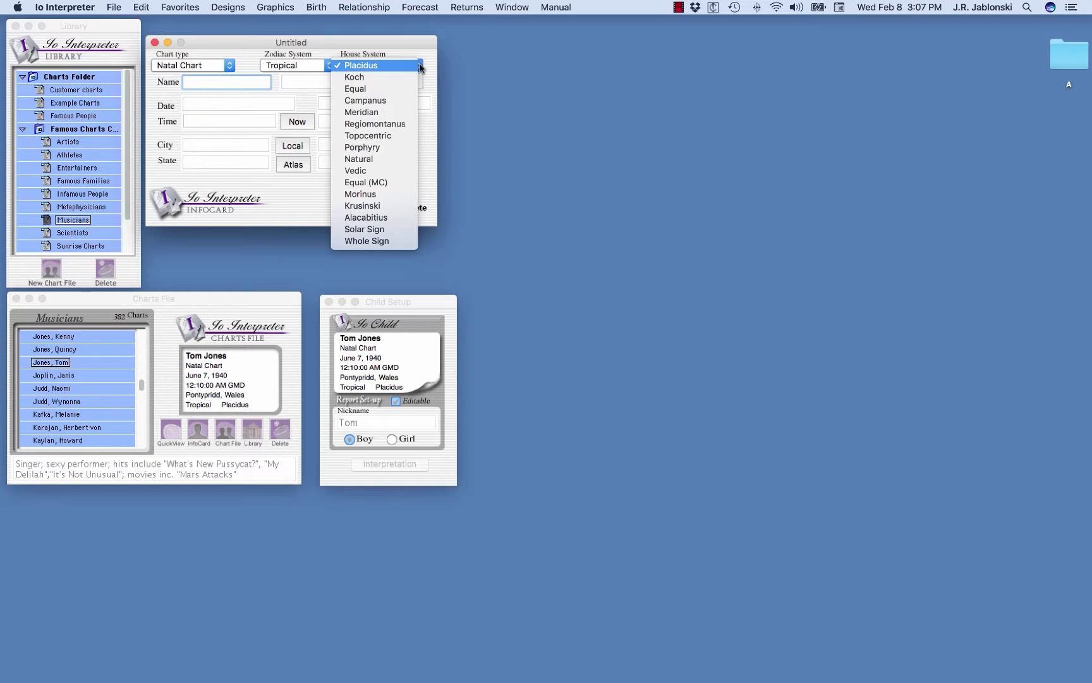
{"action": "left_click", "coordinate": [420, 68]}
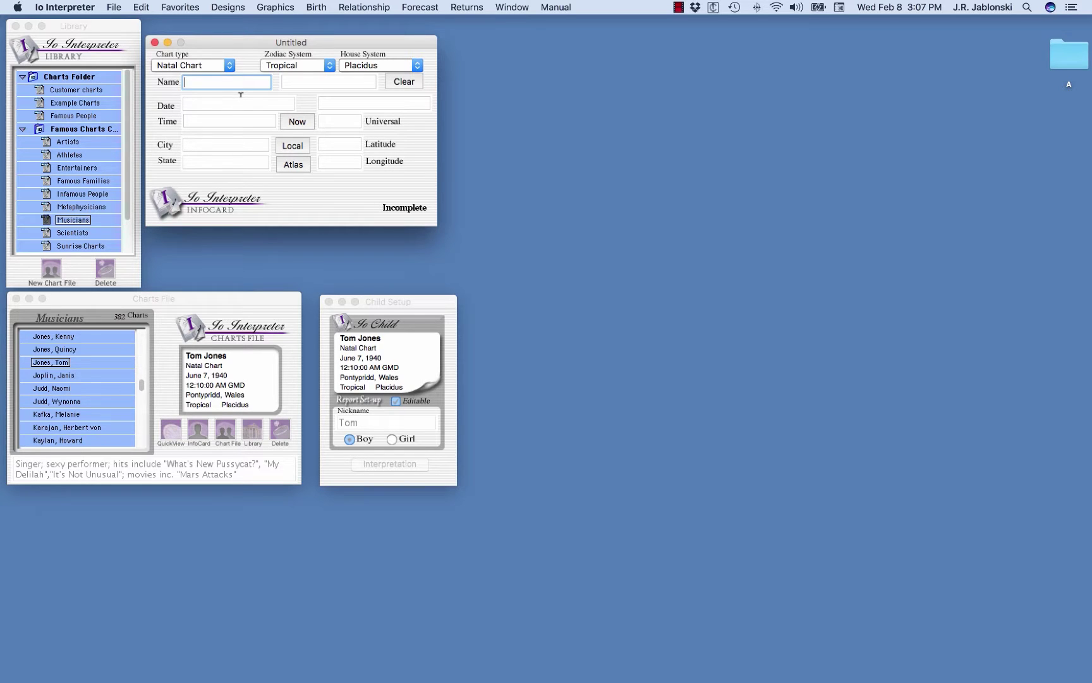
Enter the customer's first and last name in the new chart
{"action": "type", "text": "Eddie"}
{"action": "key", "text": "Tab"}
{"action": "type", "text": "Test"}
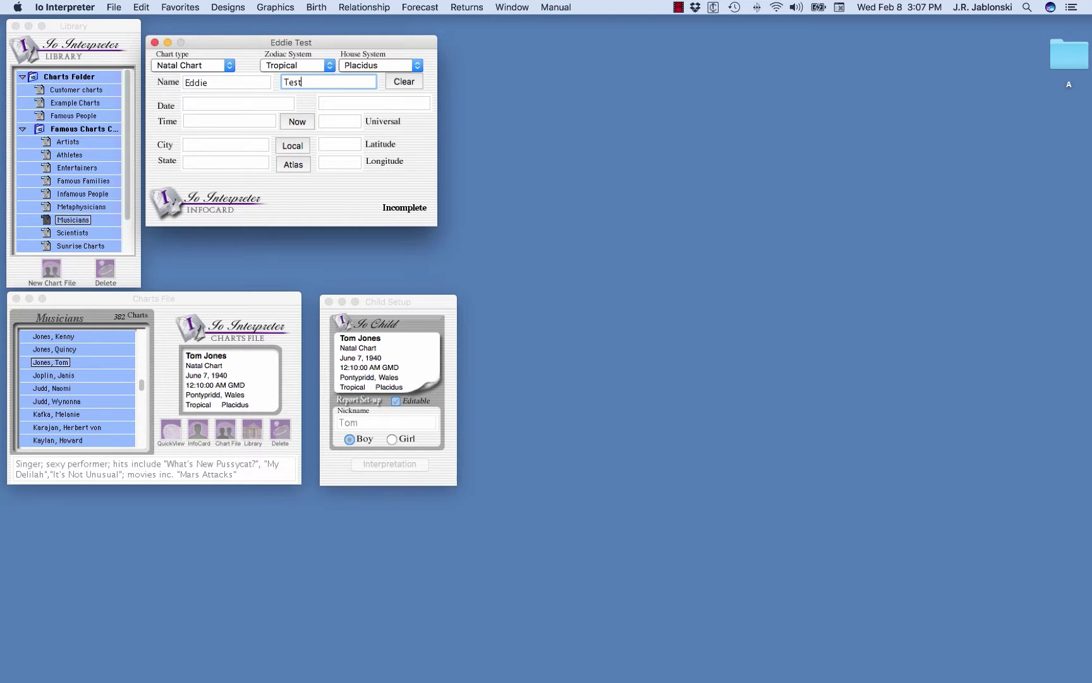
Enter the customer's birth date in numeric form and set the birth time to 11:08 AM
{"action": "left_click", "coordinate": [238, 104]}
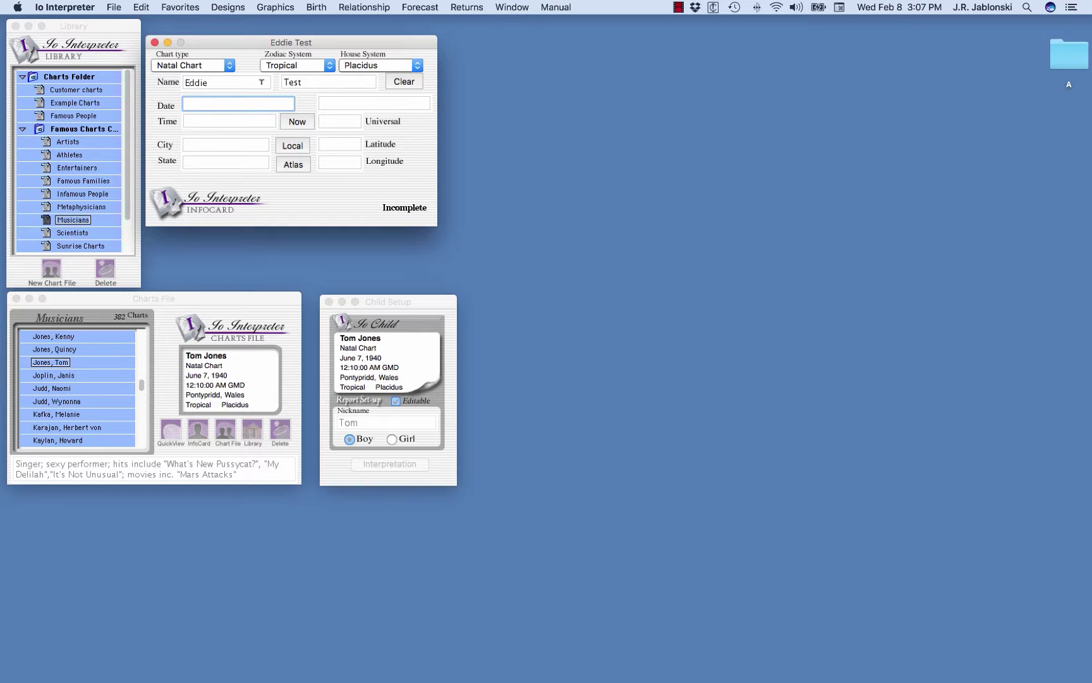
{"action": "type", "text": "June"}
{"action": "key", "text": "BackSpace"}
{"action": "key", "text": "BackSpace"}
{"action": "key", "text": "BackSpace"}
{"action": "key", "text": "BackSpace"}
{"action": "key", "text": "BackSpace"}
{"action": "type", "text": "06"}
{"action": "type", "text": " 23"}
{"action": "type", "text": " 2016"}
{"action": "key", "text": "Tab"}
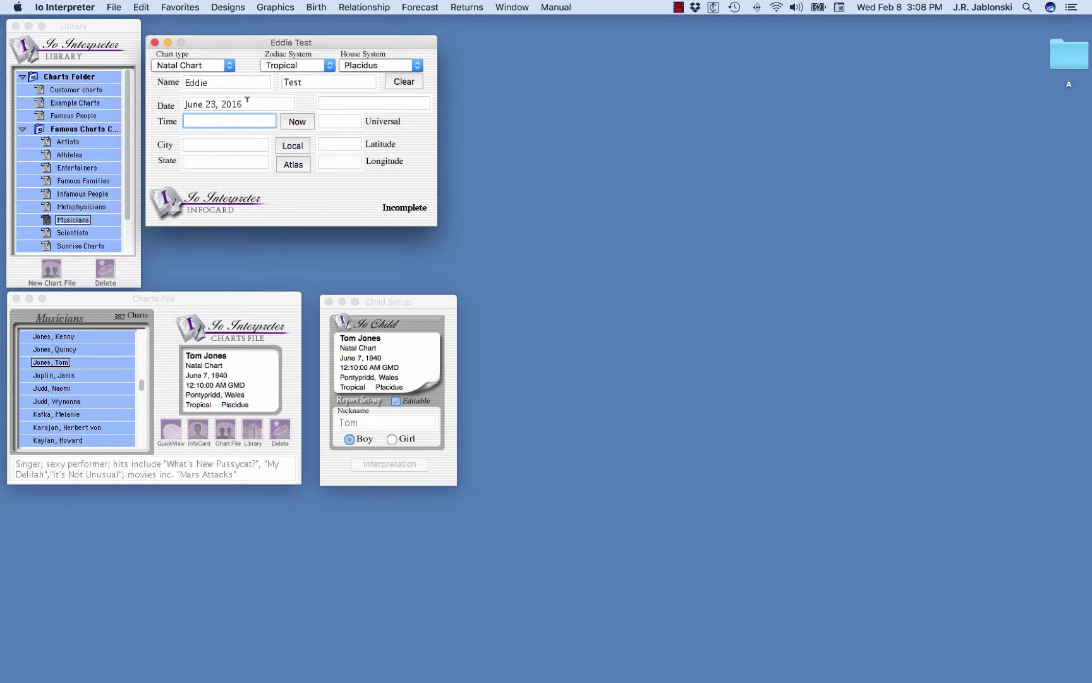
{"action": "type", "text": "11 08 am"}
{"action": "key", "text": "Tab"}
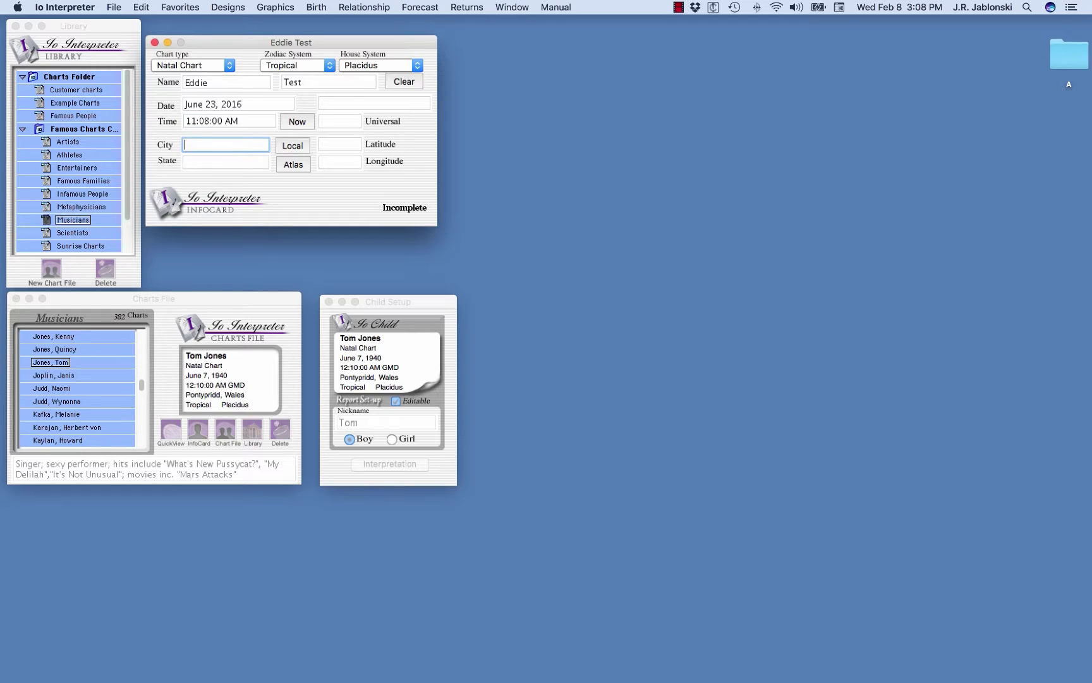
Set the birthplace to London, England and insert the London entry from the Atlas to fill in its coordinates
{"action": "type", "text": "London"}
{"action": "left_click", "coordinate": [226, 162]}
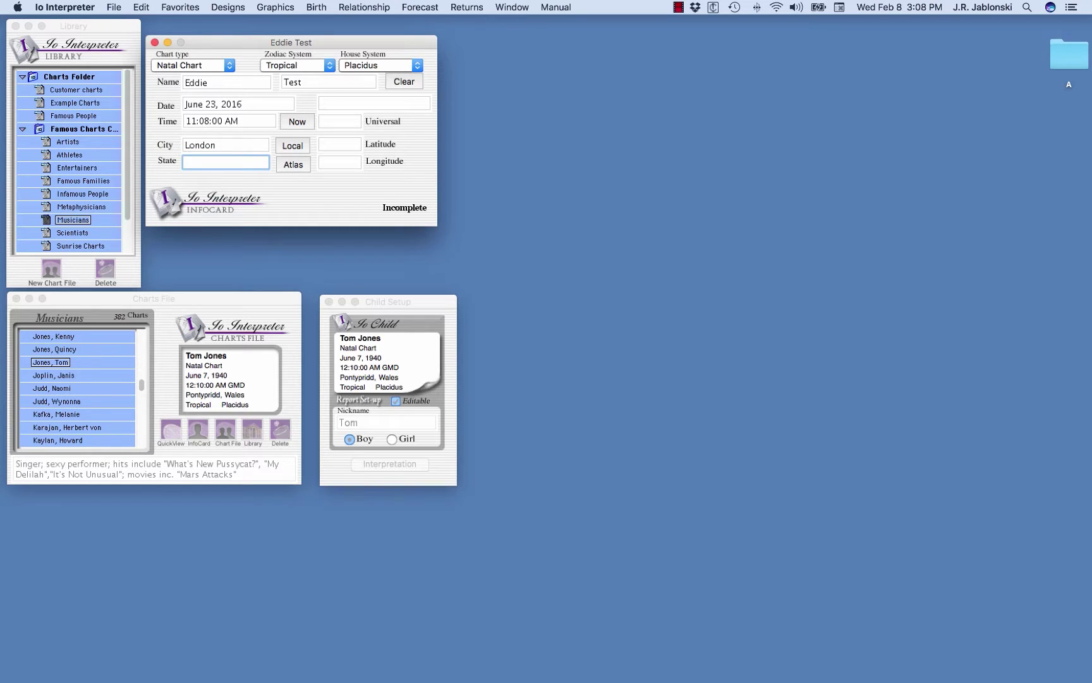
{"action": "type", "text": "England"}
{"action": "left_click", "coordinate": [293, 166]}
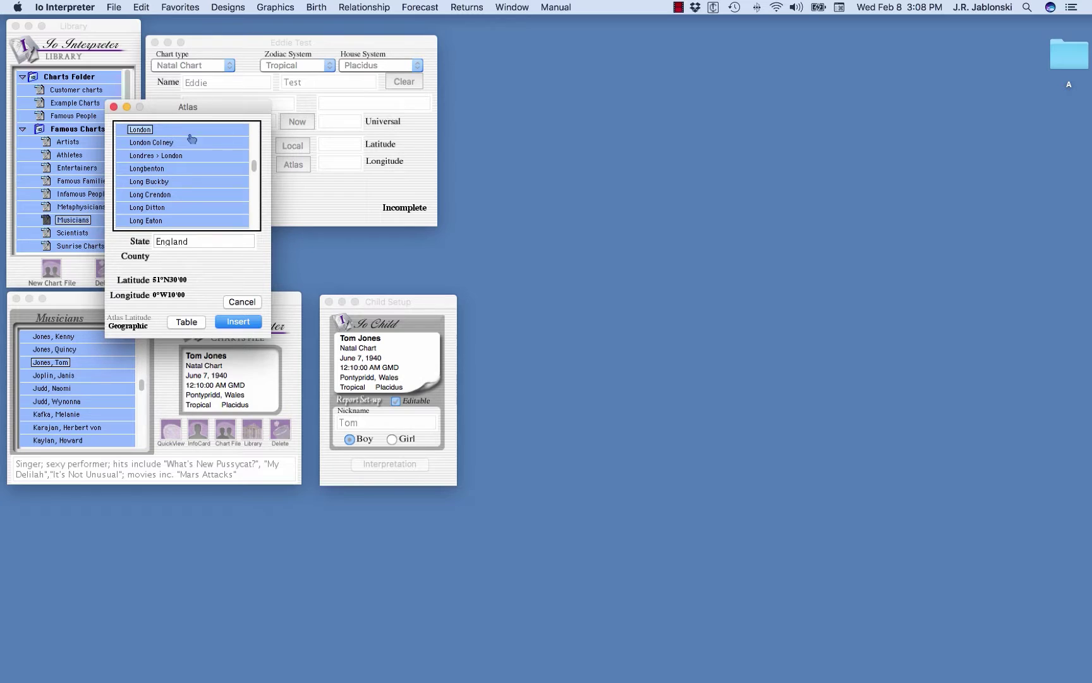
{"action": "left_click", "coordinate": [151, 145]}
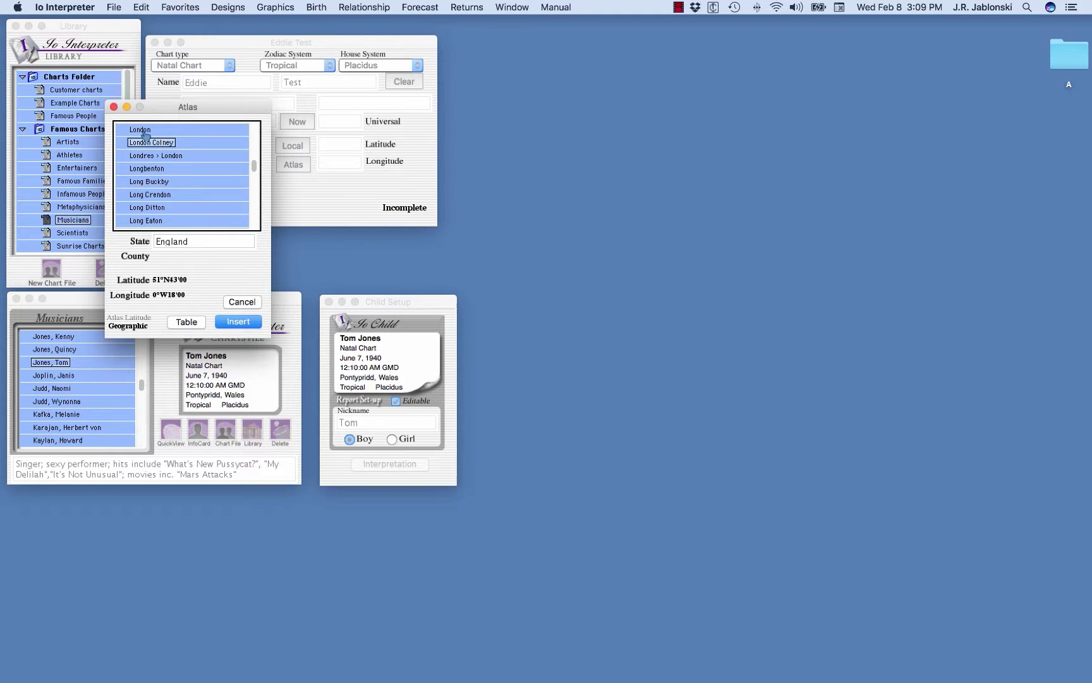
{"action": "left_click", "coordinate": [144, 131]}
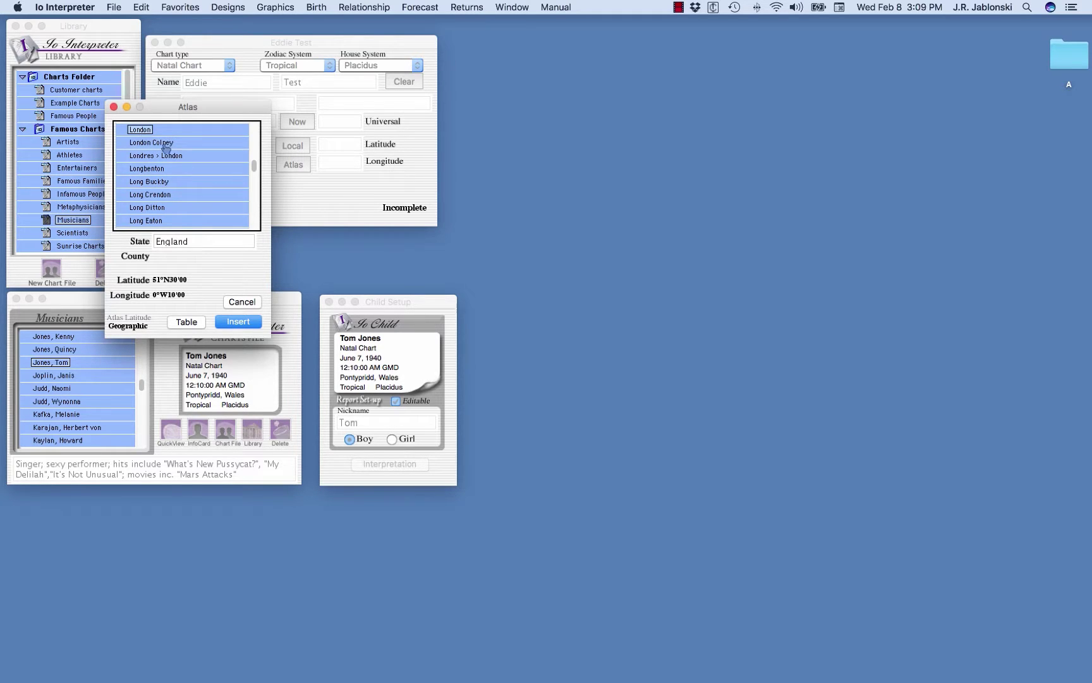
{"action": "left_click", "coordinate": [238, 322]}
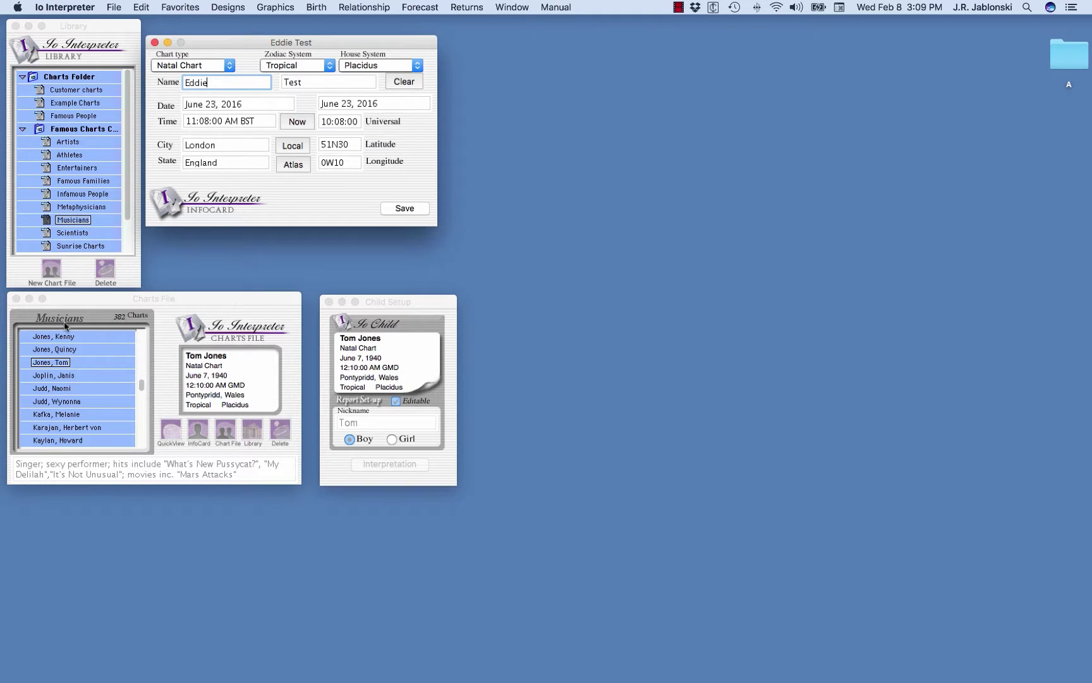
Replace the open Musicians charts file with Customer charts and save the new natal chart into it
{"action": "left_click", "coordinate": [16, 298]}
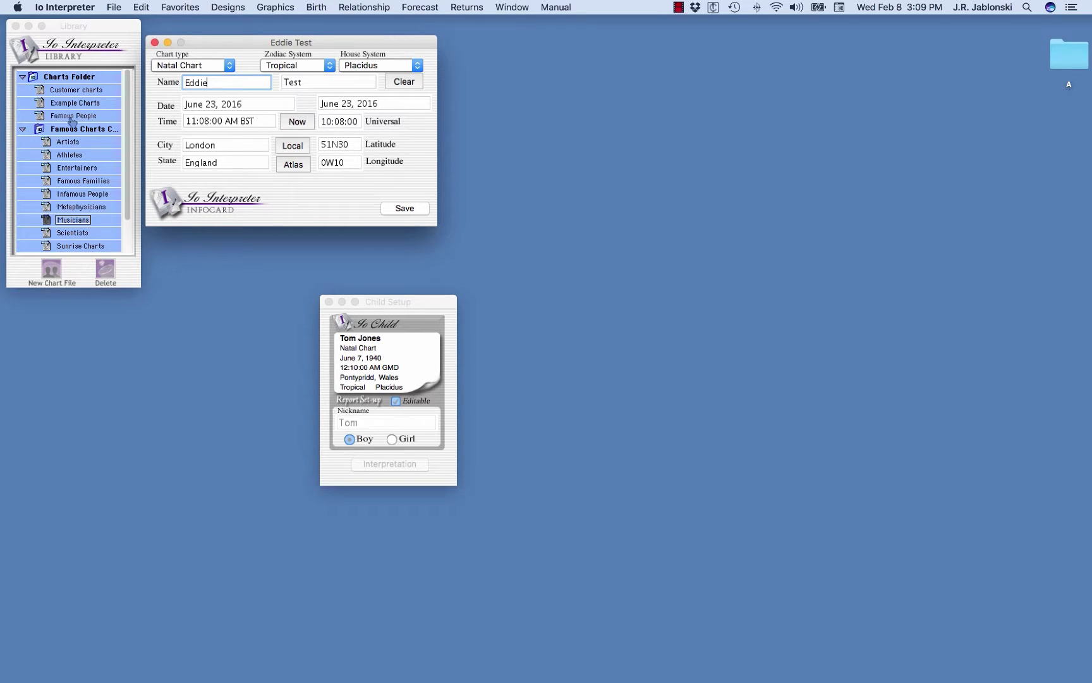
{"action": "double_click", "coordinate": [82, 92]}
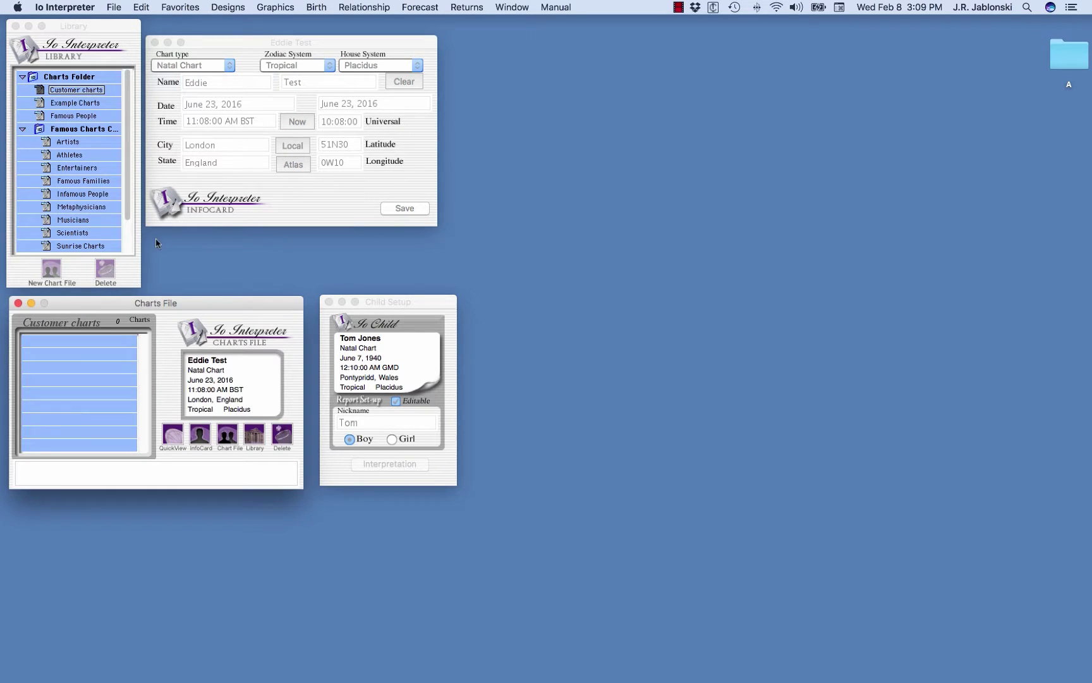
{"action": "left_click", "coordinate": [346, 198]}
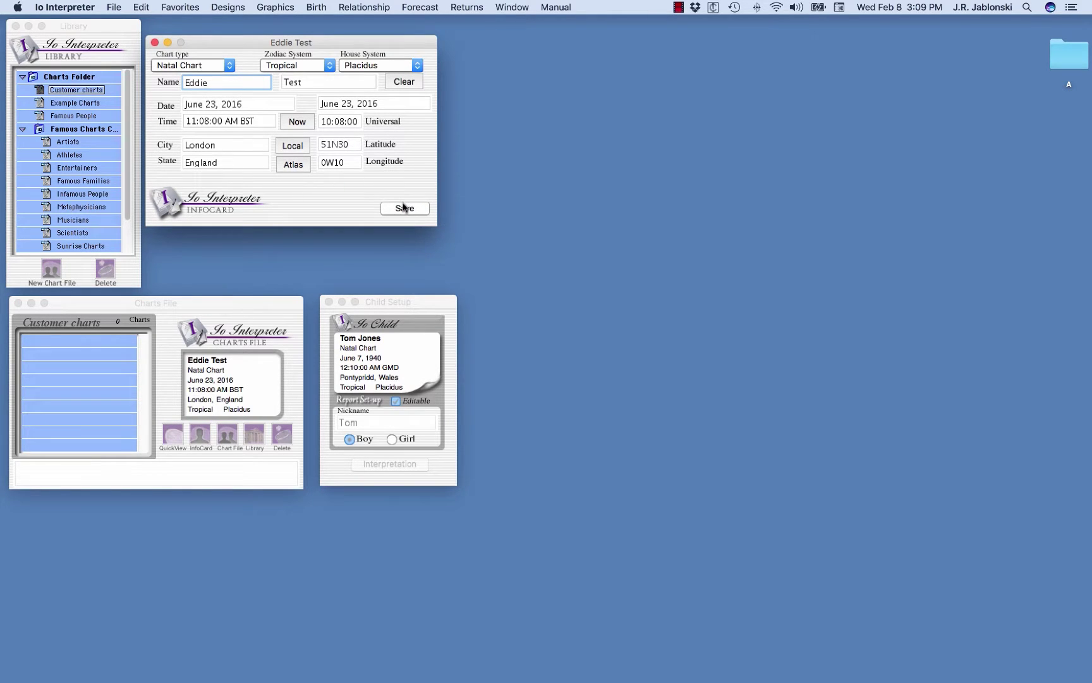
{"action": "left_click", "coordinate": [404, 207]}
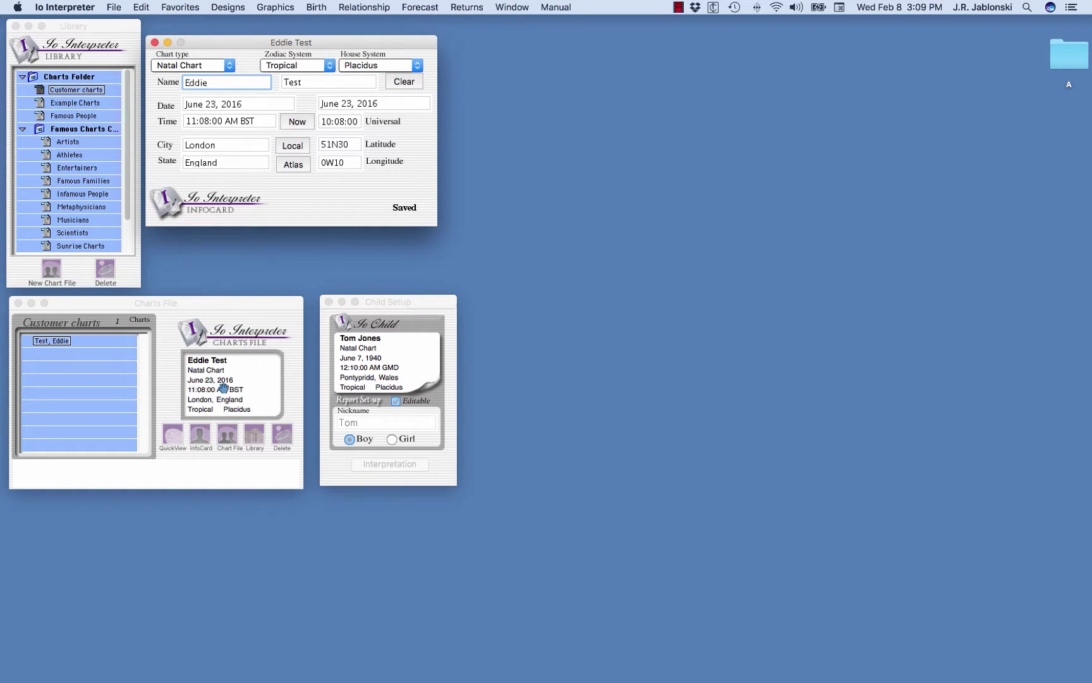
Move the saved chart's InfoCard slightly up and close the Child Setup that holds Tom Jones's chart
{"action": "left_click_drag", "start_coordinate": [356, 45], "coordinate": [354, 34]}
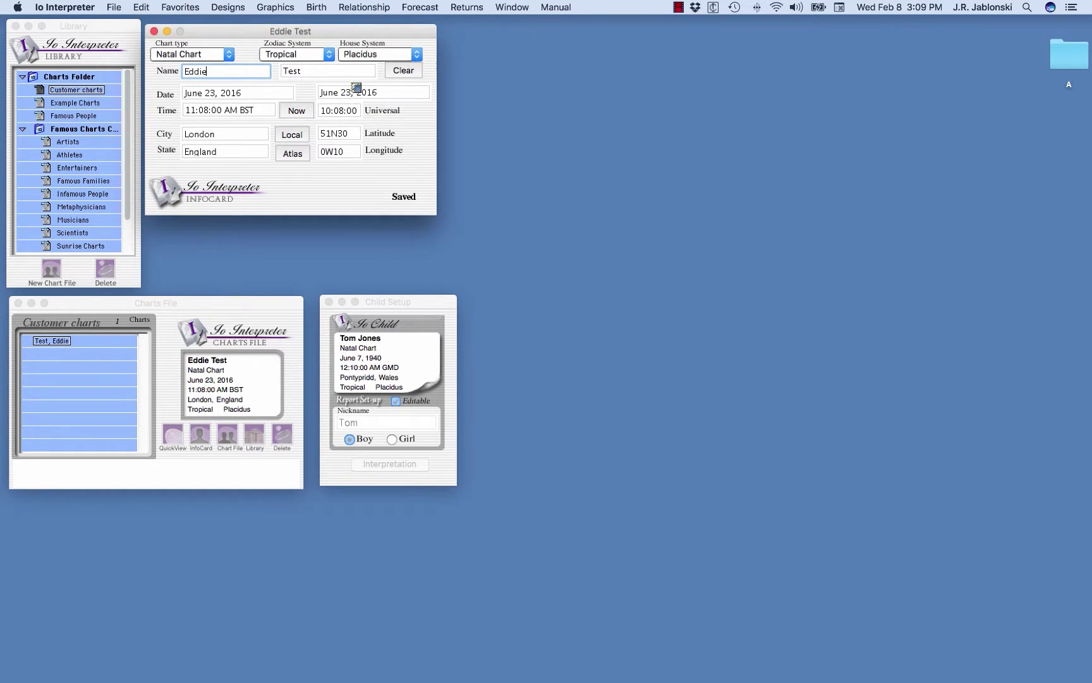
{"action": "left_click_drag", "start_coordinate": [424, 304], "coordinate": [431, 303]}
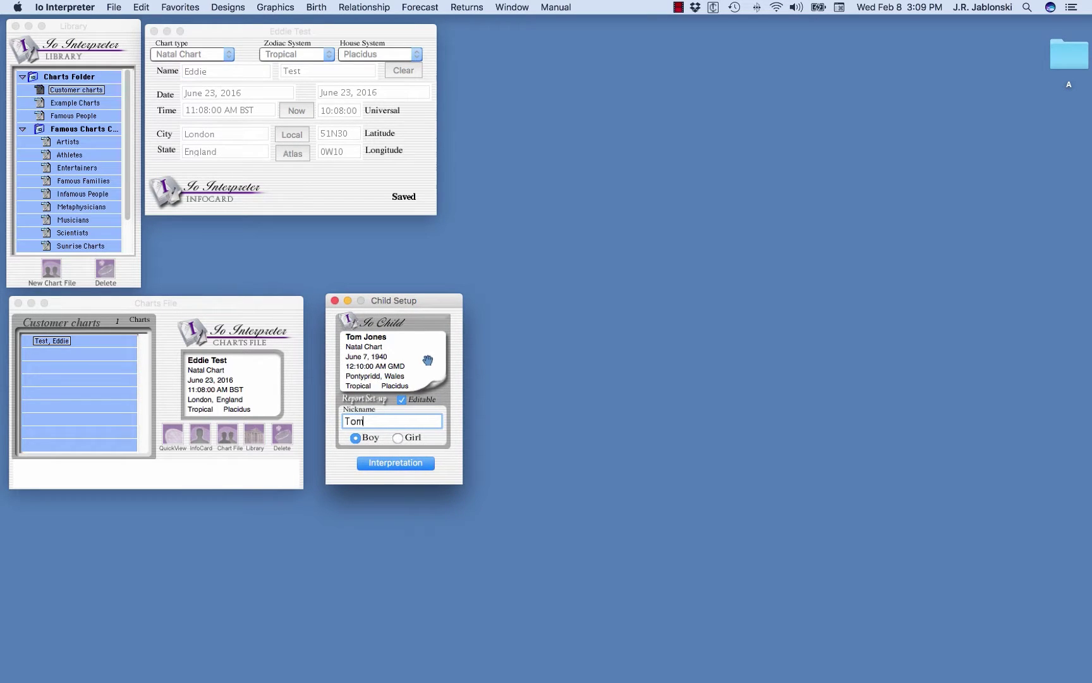
{"action": "left_click", "coordinate": [335, 301]}
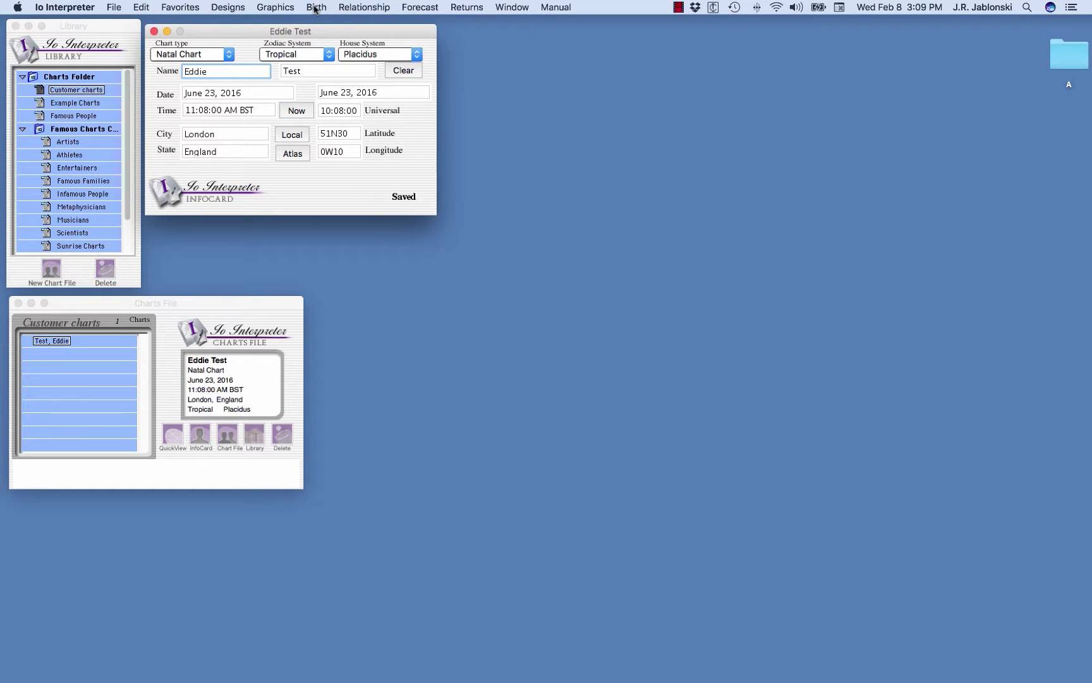
Select the customer's natal chart in the Customer charts file and open a Child Setup for it beside the charts file
{"action": "left_click", "coordinate": [60, 345]}
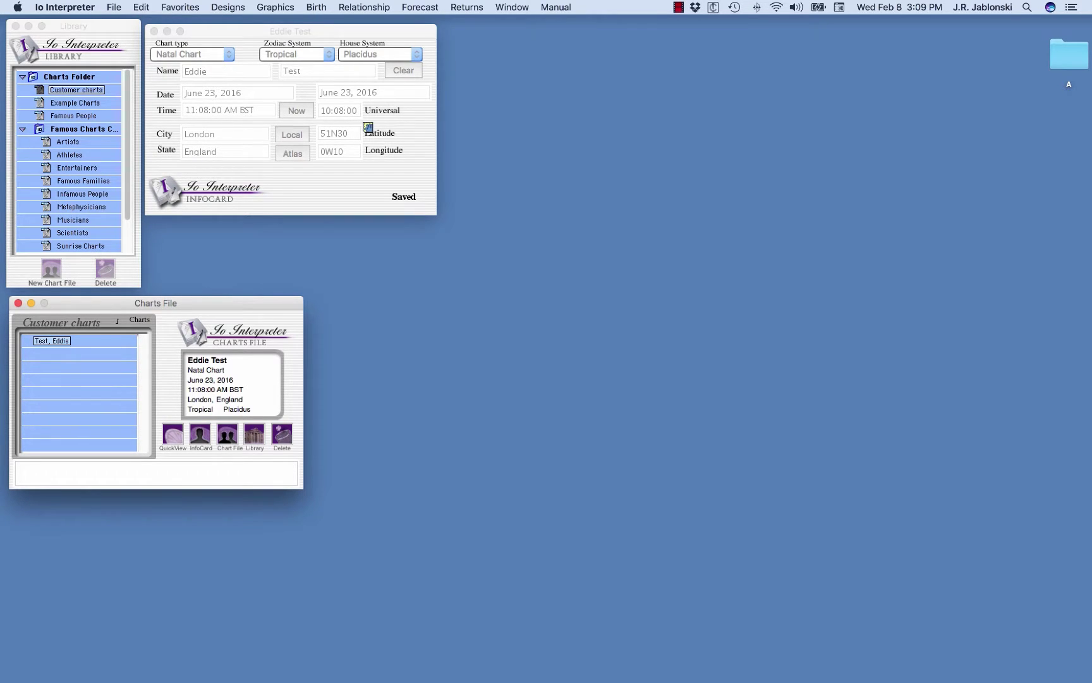
{"action": "left_click", "coordinate": [316, 7]}
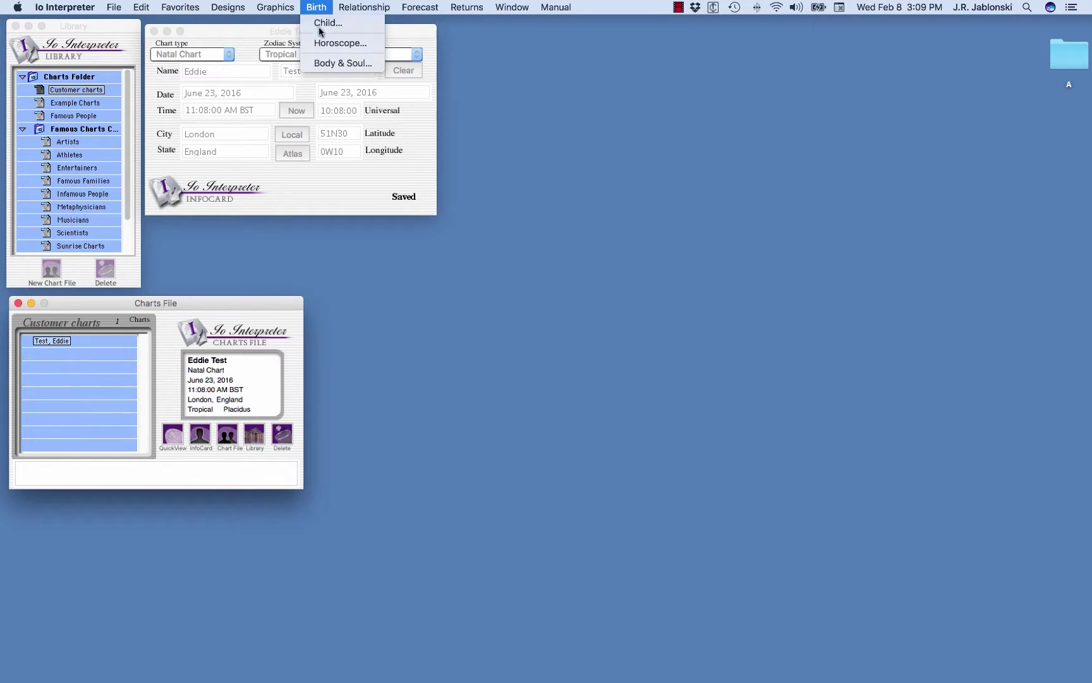
{"action": "left_click", "coordinate": [323, 23]}
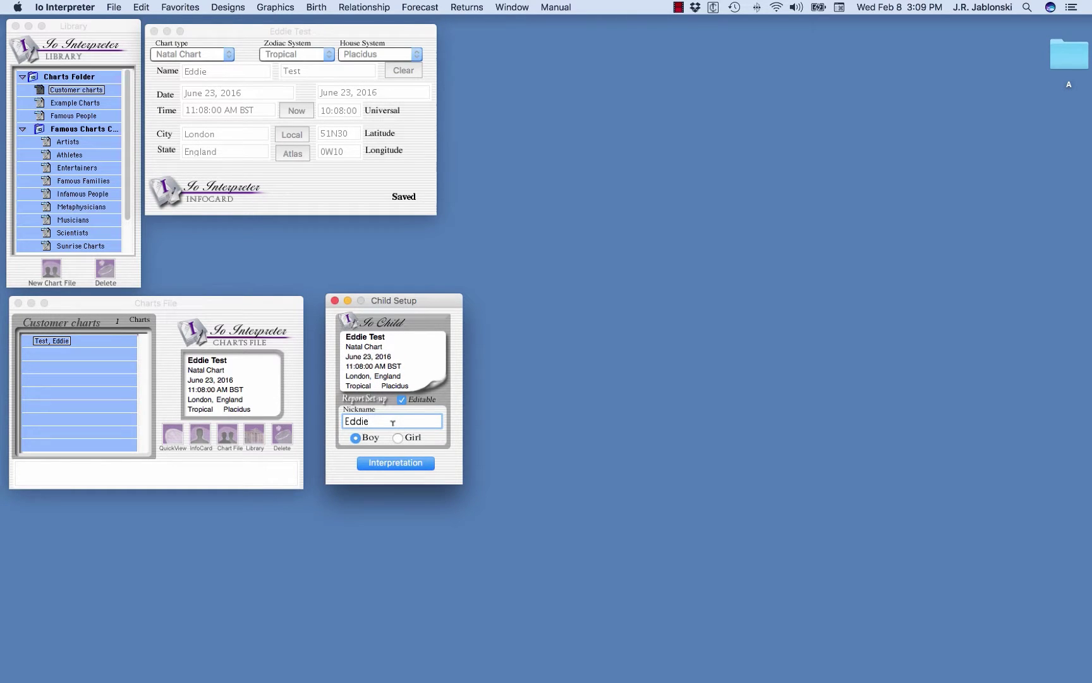
{"action": "left_click_drag", "start_coordinate": [438, 301], "coordinate": [436, 301]}
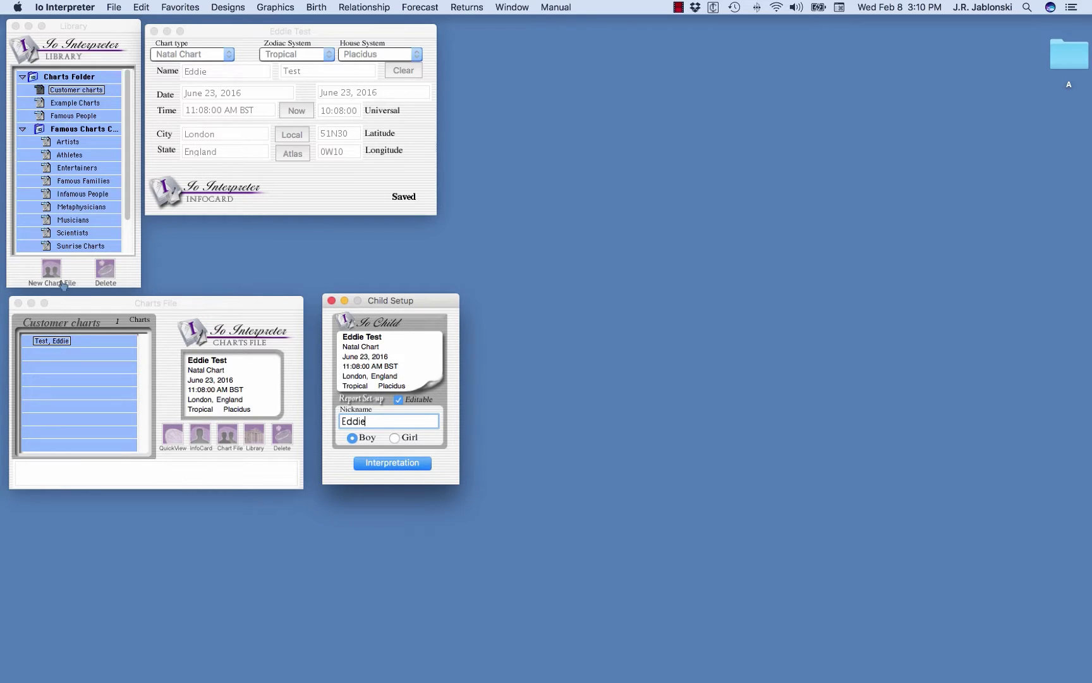
Load Ansel Adams's chart from the Artists charts file into the Child Setup and close the Artists file
{"action": "double_click", "coordinate": [70, 142]}
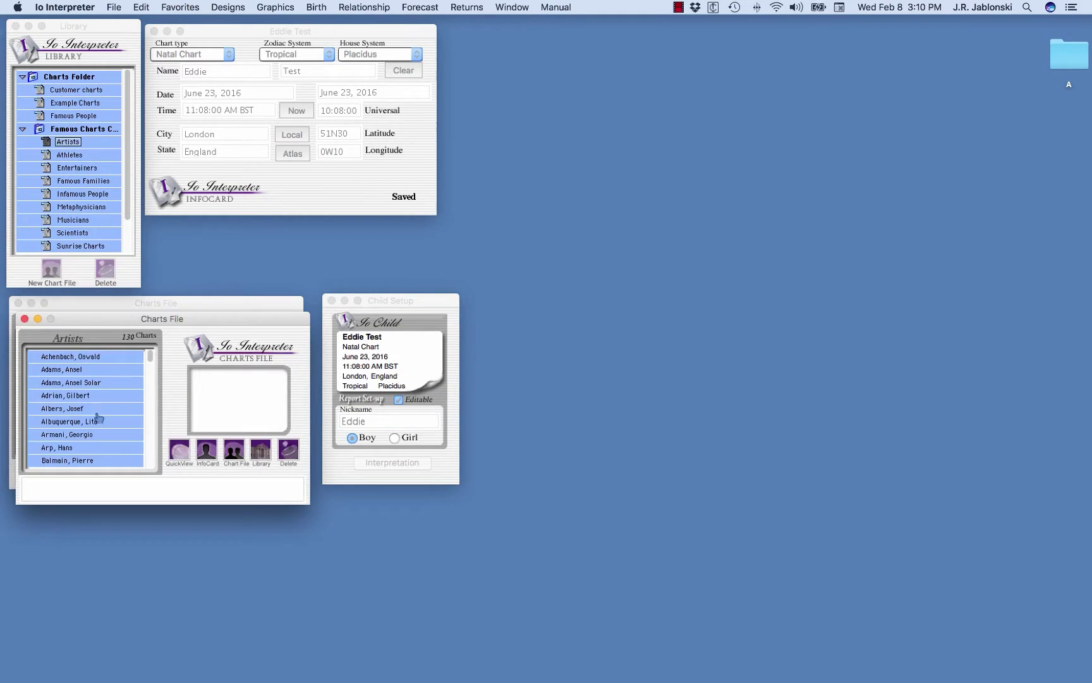
{"action": "left_click_drag", "start_coordinate": [71, 370], "coordinate": [412, 368]}
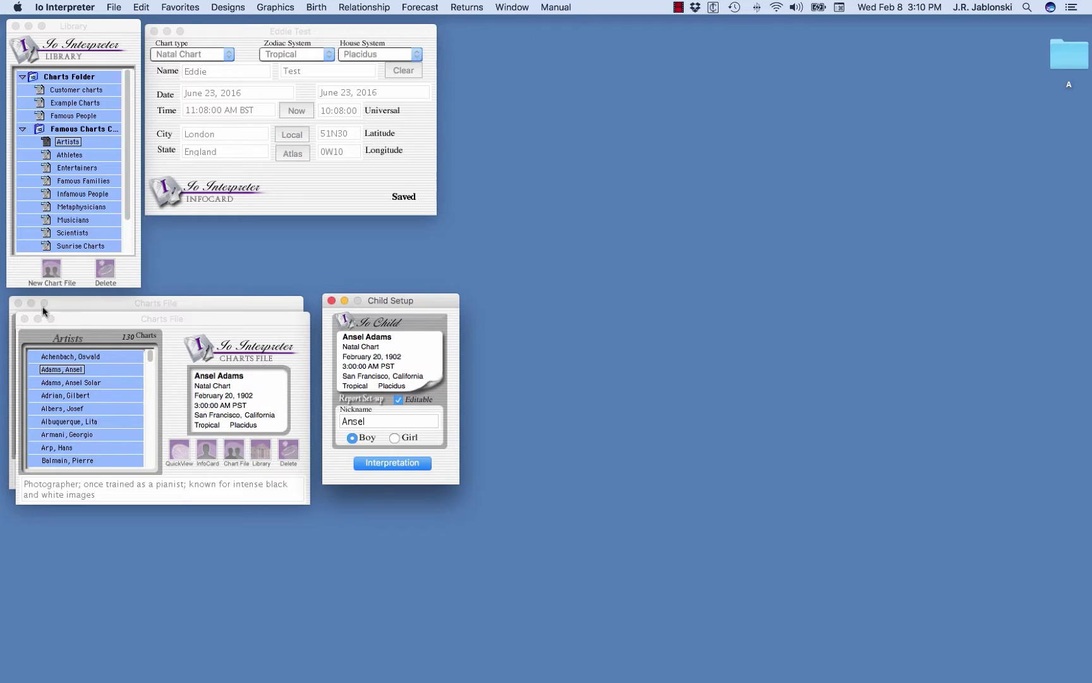
{"action": "left_click", "coordinate": [24, 319]}
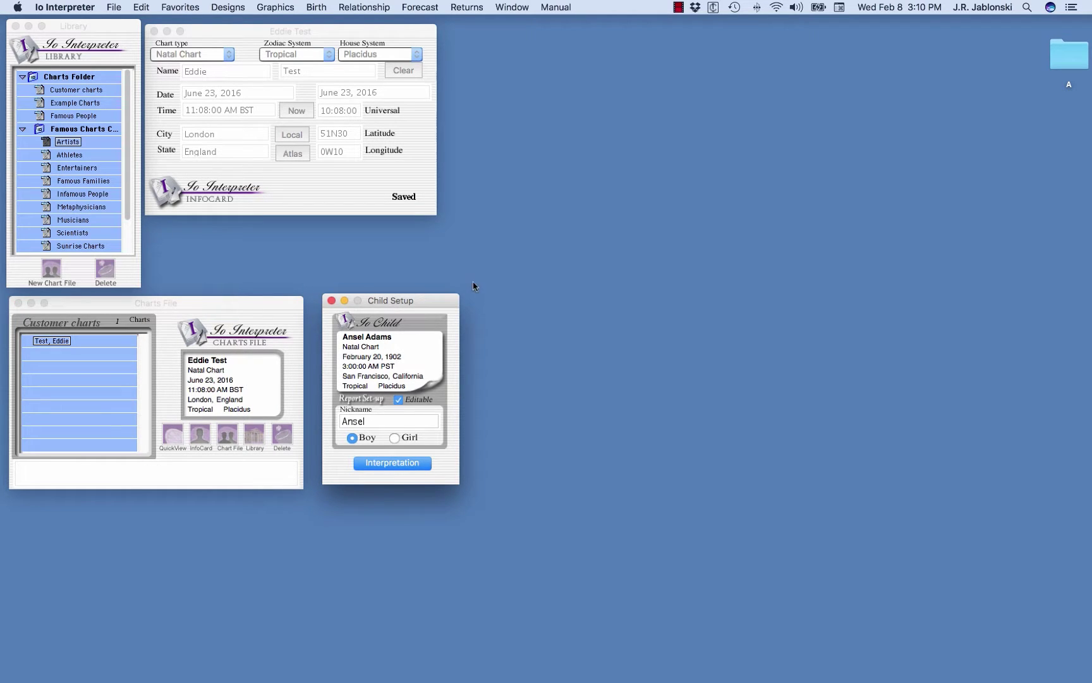
Put the customer's chart from its InfoCard into the Child Setup in place of Ansel Adams's, and shift the setup window slightly
{"action": "left_click_drag", "start_coordinate": [373, 31], "coordinate": [373, 24]}
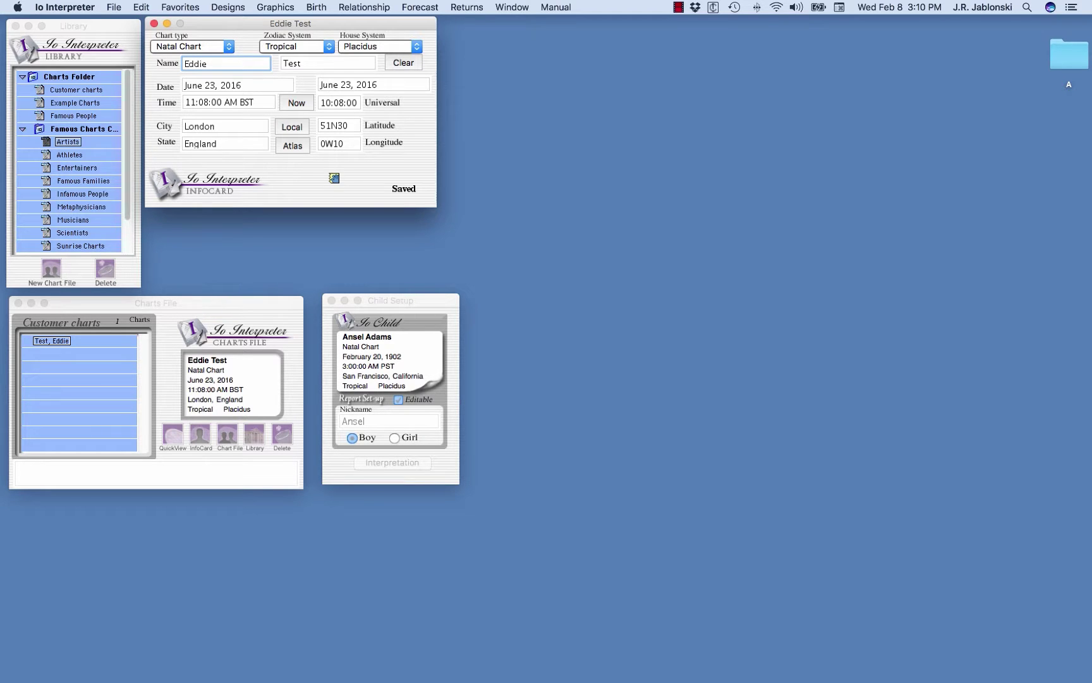
{"action": "left_click", "coordinate": [335, 177]}
{"action": "left_click_drag", "start_coordinate": [336, 176], "coordinate": [385, 378]}
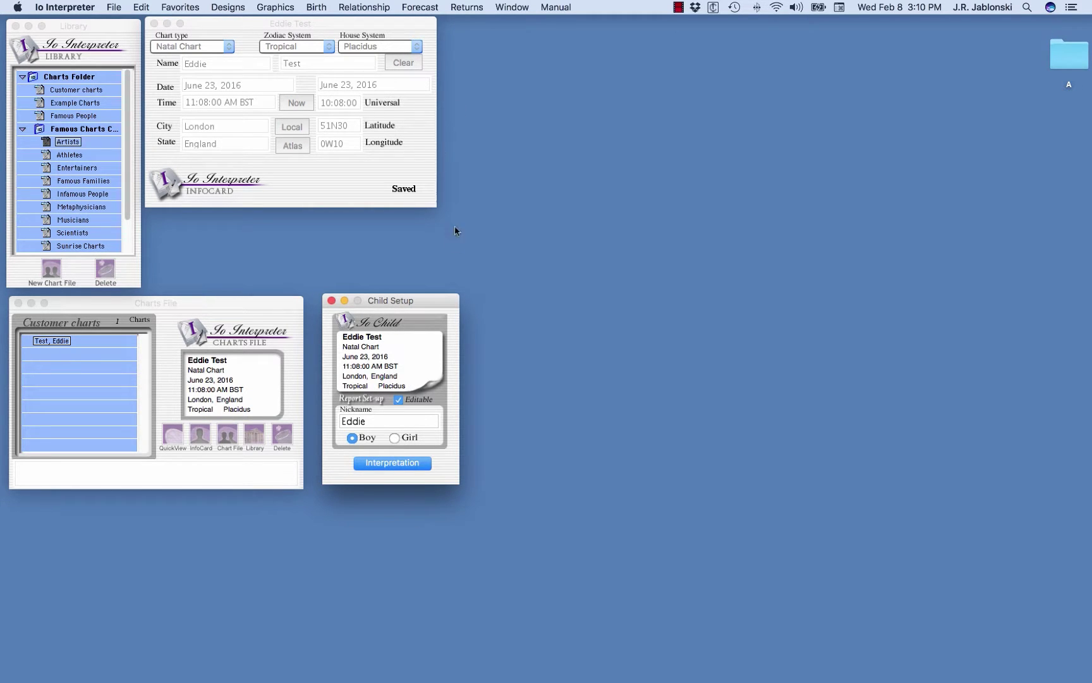
{"action": "left_click_drag", "start_coordinate": [439, 299], "coordinate": [437, 284]}
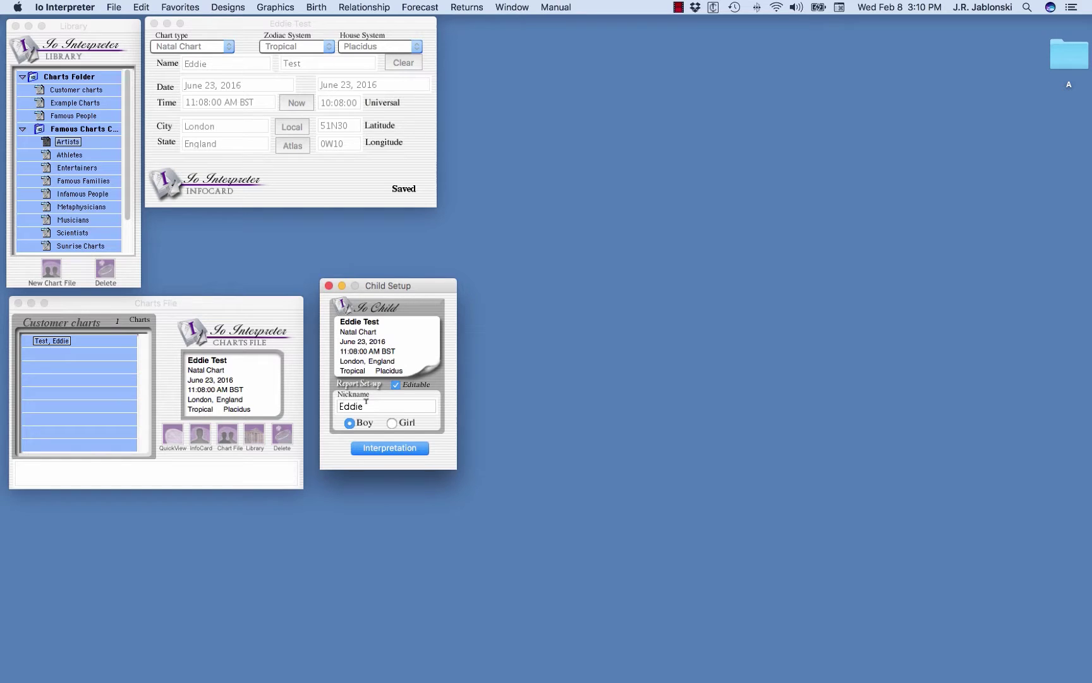
Generate the customer's Child interpretation report and arrange its window clear of the InfoCard, charts file and Child Setup
{"action": "left_click_drag", "start_coordinate": [366, 401], "coordinate": [333, 403]}
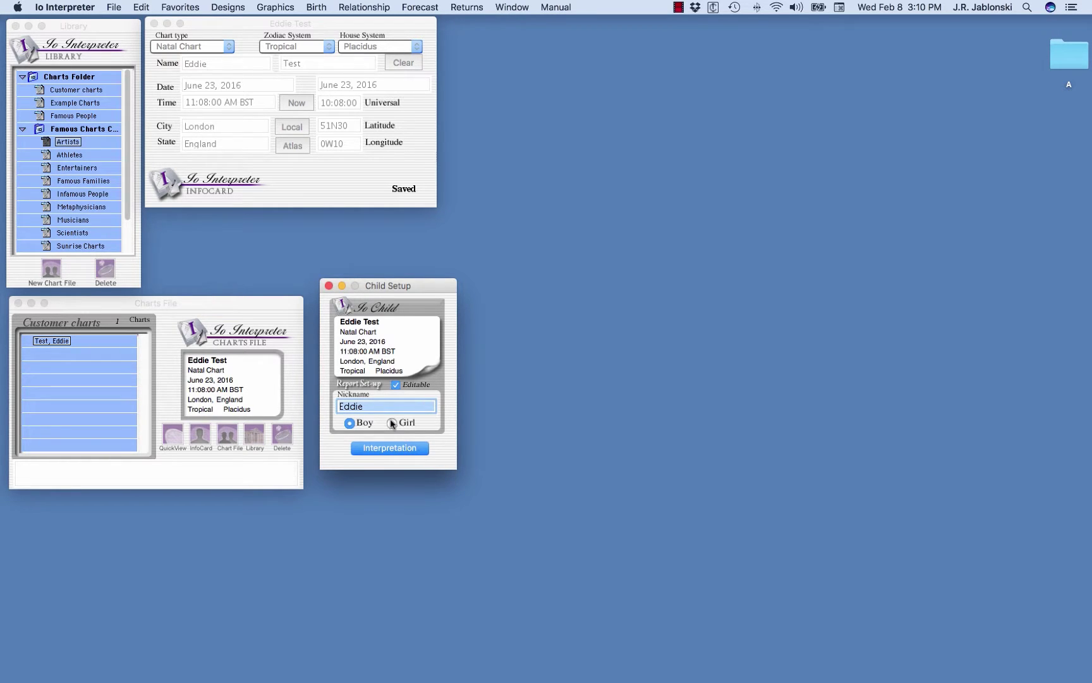
{"action": "left_click", "coordinate": [389, 450]}
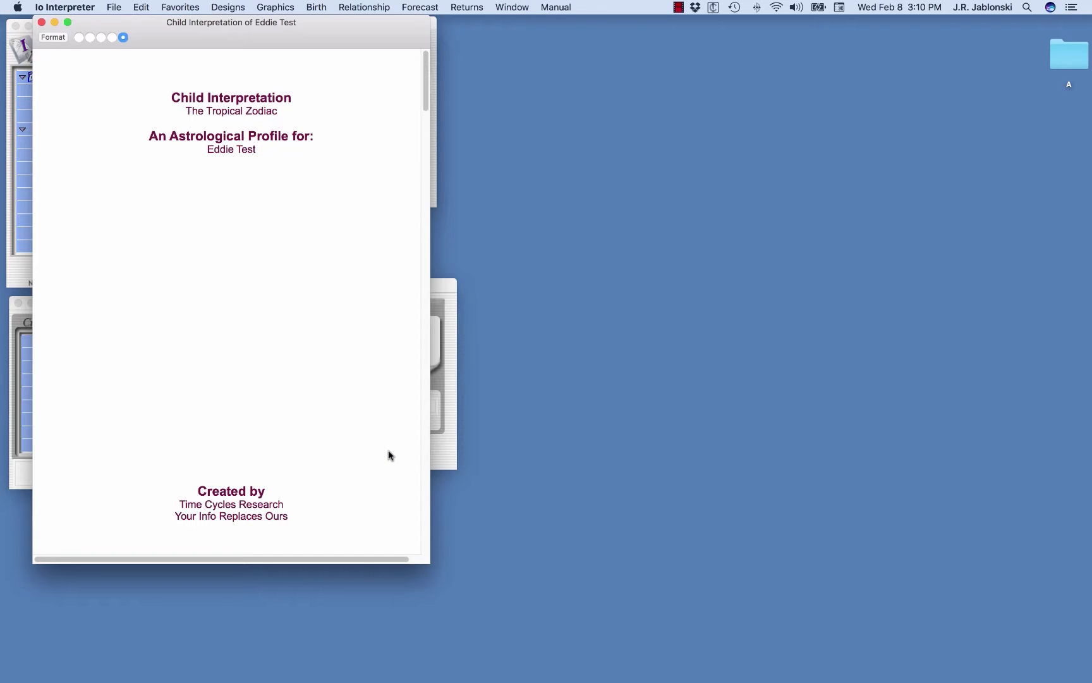
{"action": "left_click_drag", "start_coordinate": [341, 43], "coordinate": [944, 67]}
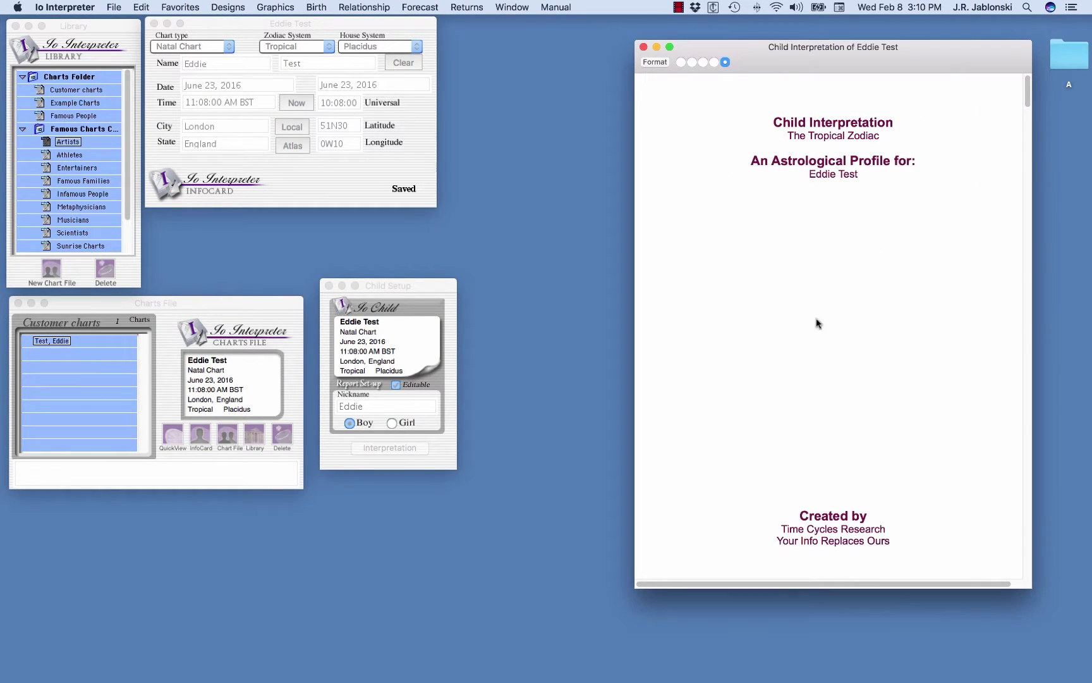
{"action": "left_click_drag", "start_coordinate": [434, 285], "coordinate": [426, 300]}
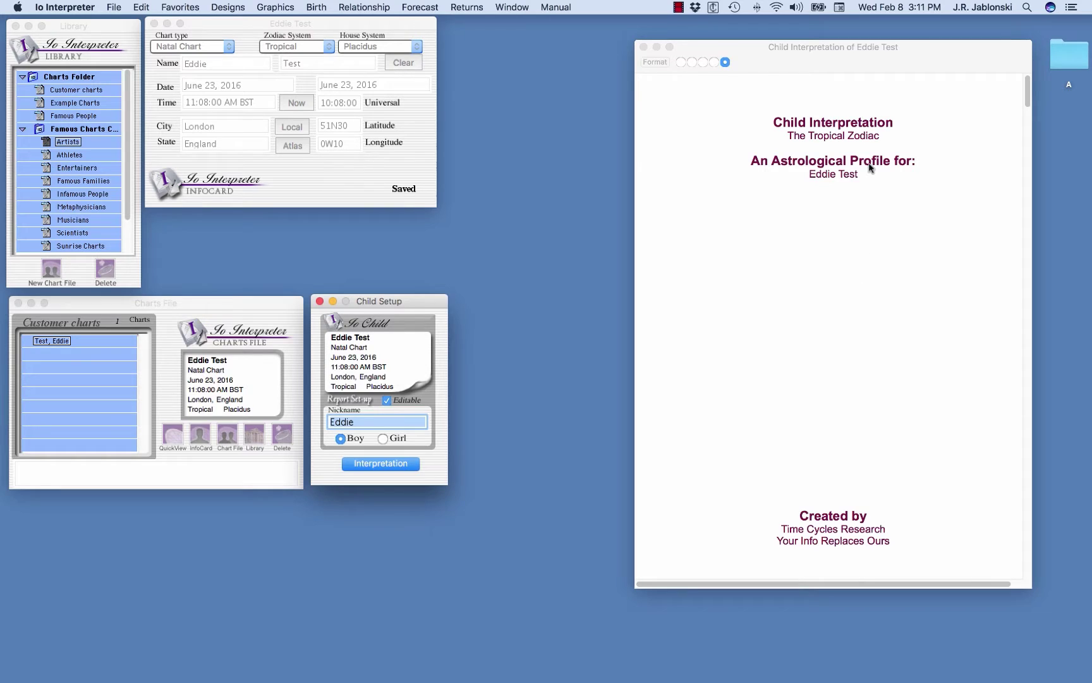
{"action": "left_click", "coordinate": [944, 62]}
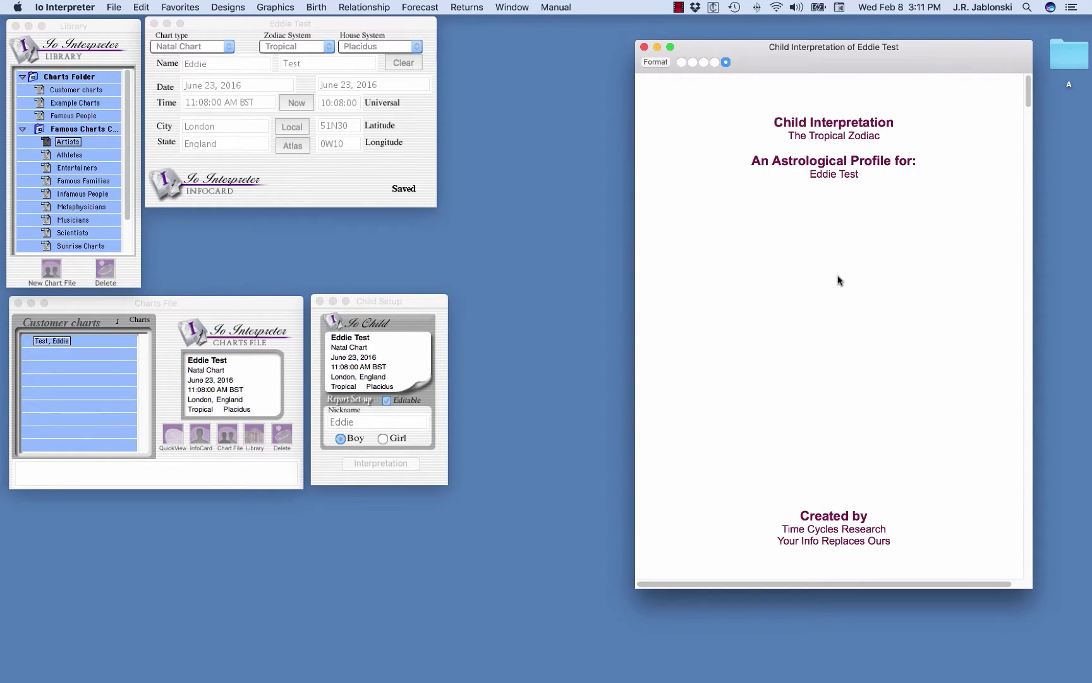
Create a Child Cover Page design from the customer's chart and place it beside the interpretation report
{"action": "left_click", "coordinate": [229, 9]}
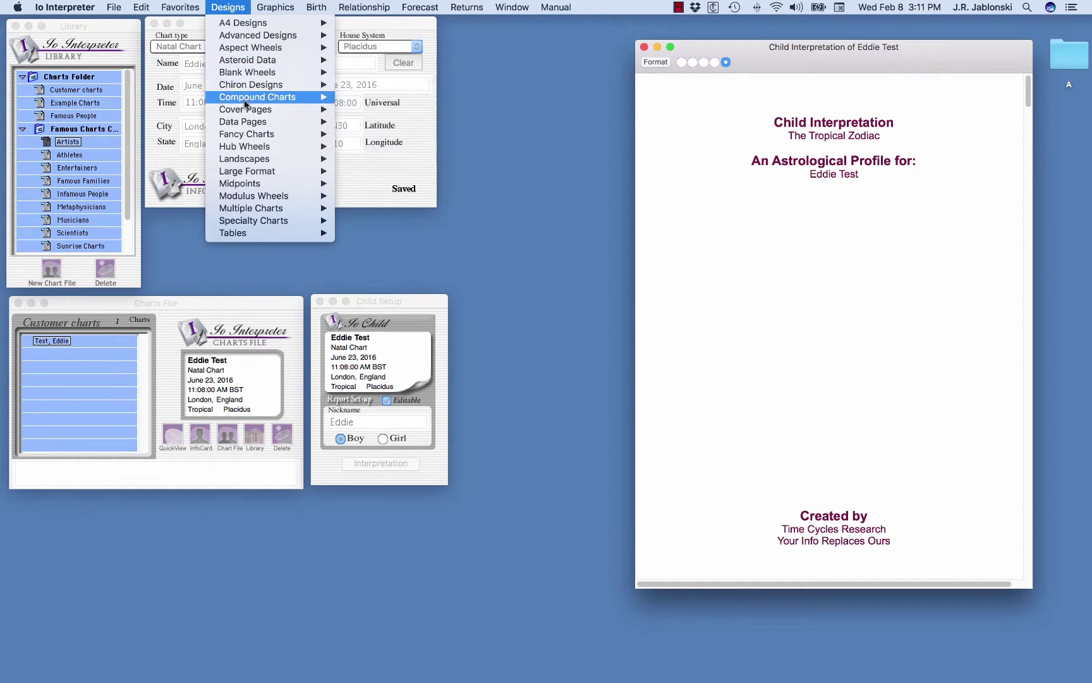
{"action": "mouse_move", "coordinate": [246, 114]}
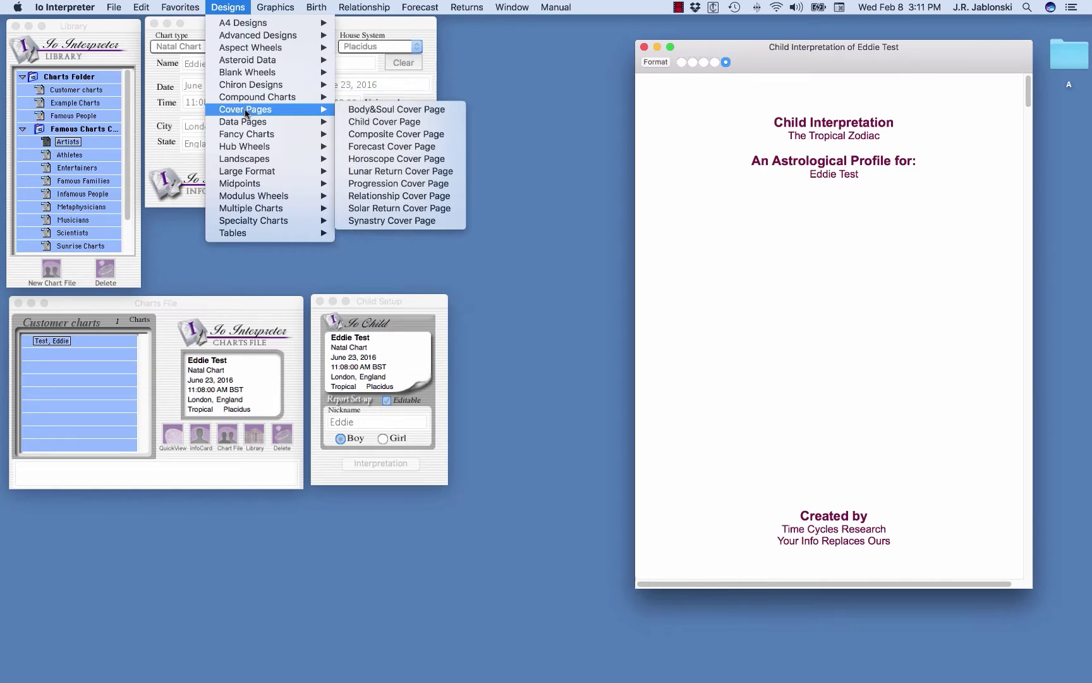
{"action": "left_click", "coordinate": [401, 122]}
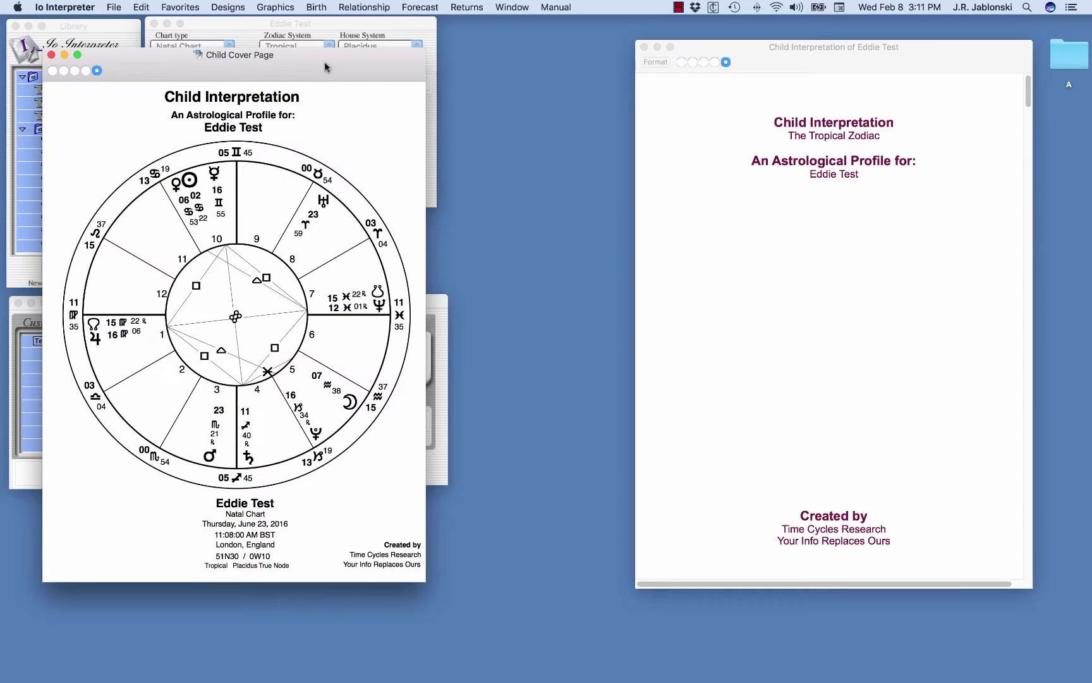
{"action": "left_click_drag", "start_coordinate": [325, 61], "coordinate": [487, 60]}
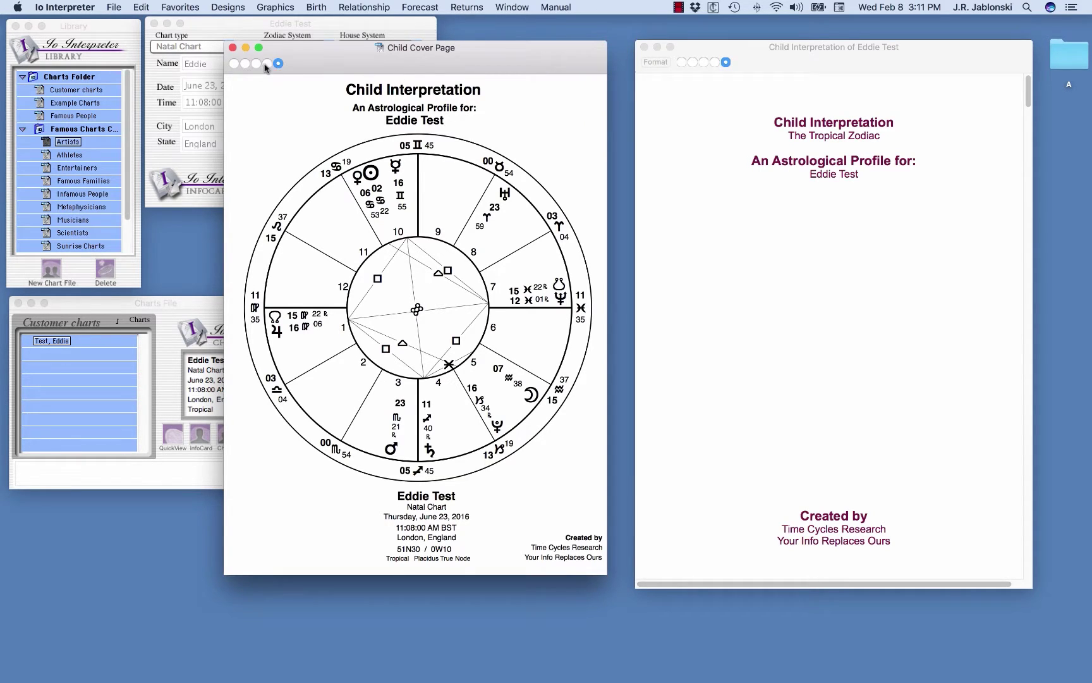
Preview the cover page's colour styles, apply the fourth one with coloured glyphs on white, and shift the cover page slightly
{"action": "left_click", "coordinate": [234, 63]}
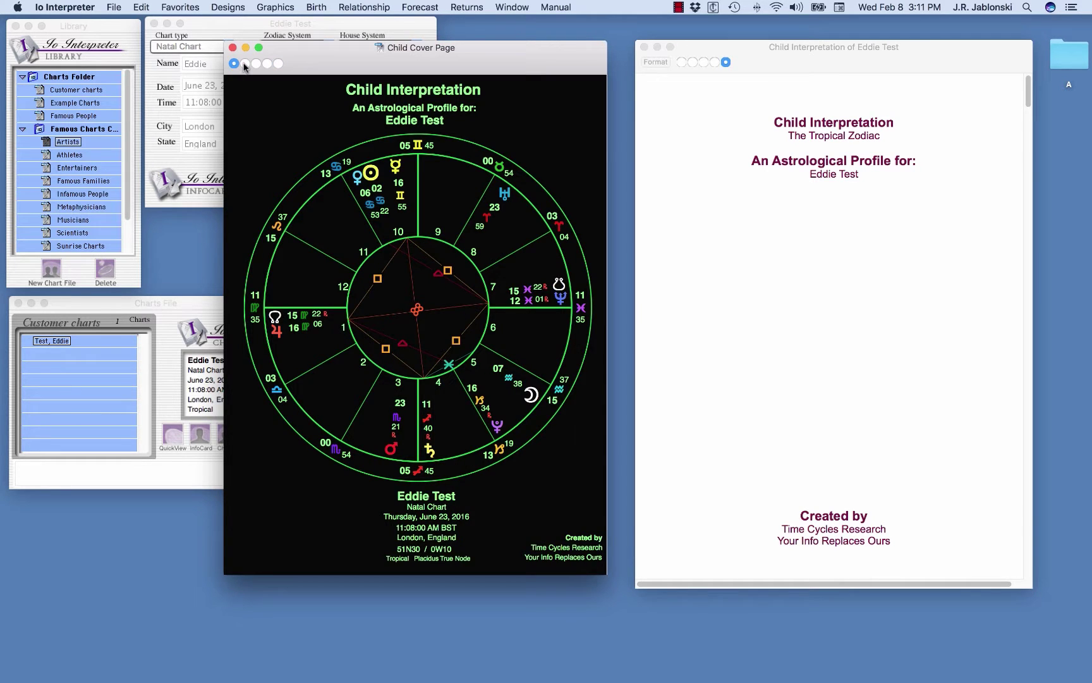
{"action": "left_click", "coordinate": [244, 64]}
{"action": "left_click", "coordinate": [256, 63]}
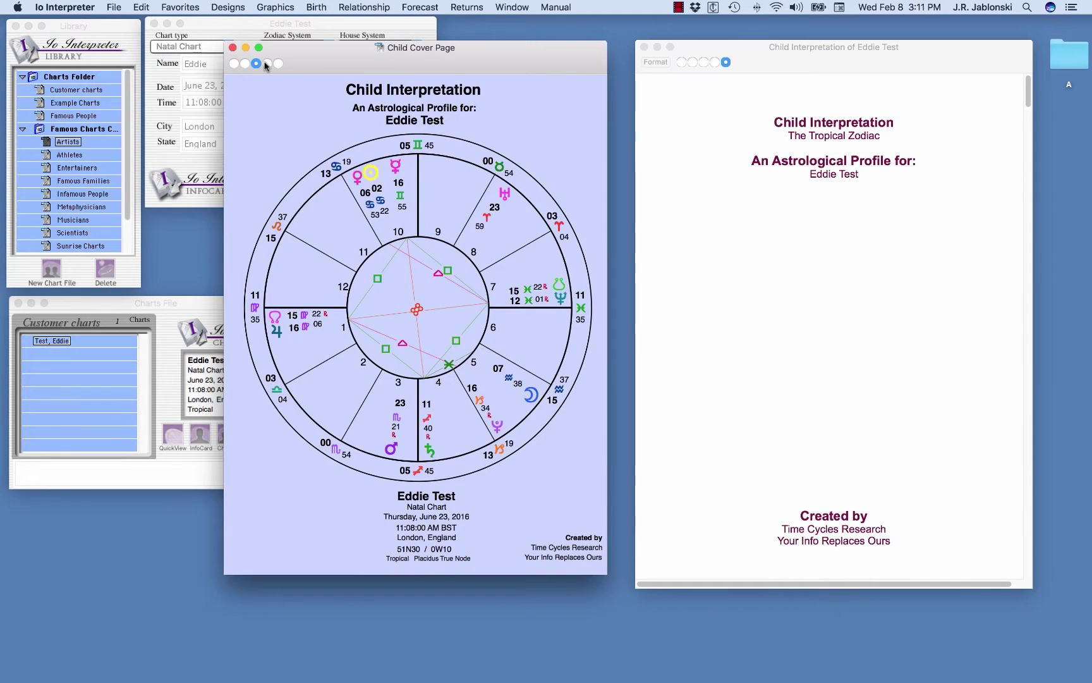
{"action": "left_click", "coordinate": [267, 64]}
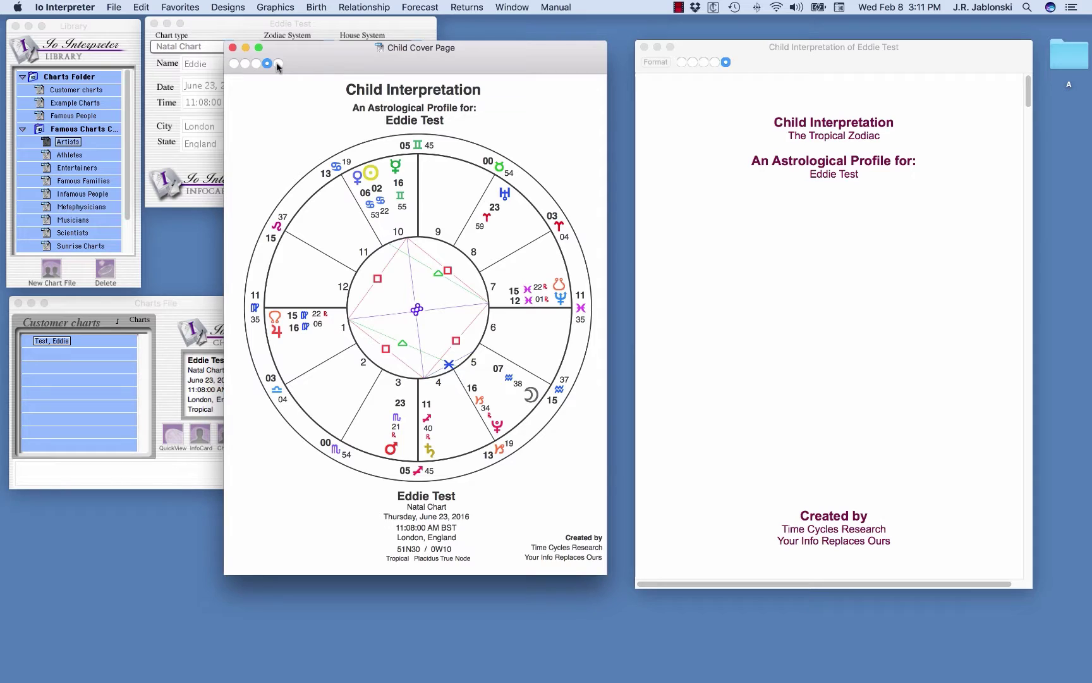
{"action": "left_click", "coordinate": [278, 64]}
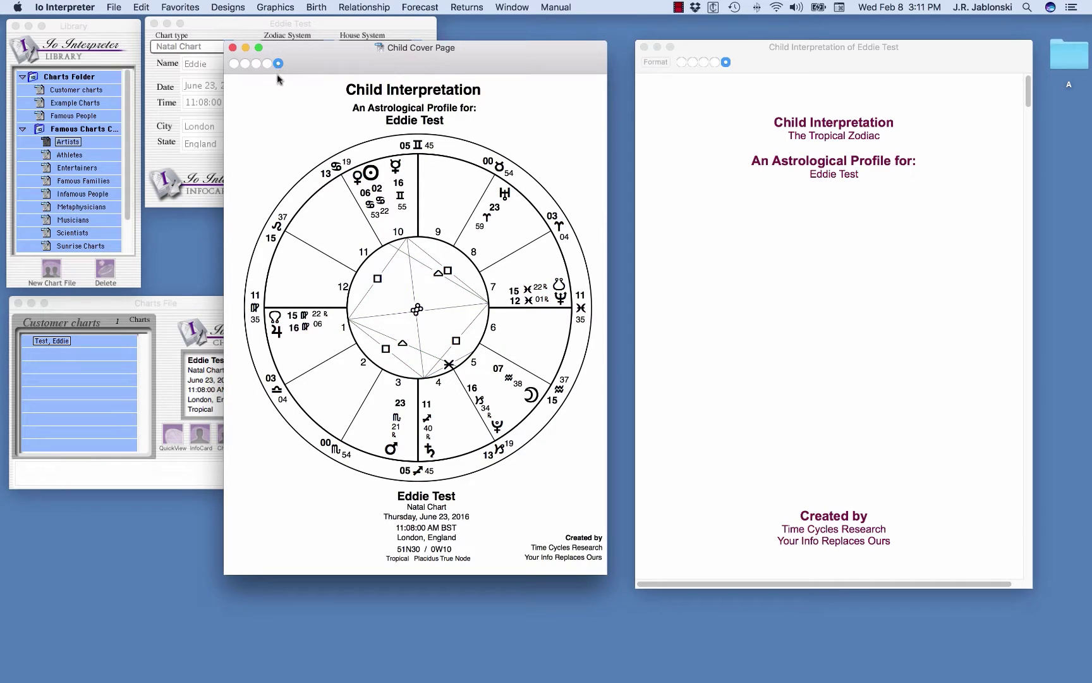
{"action": "left_click", "coordinate": [267, 64]}
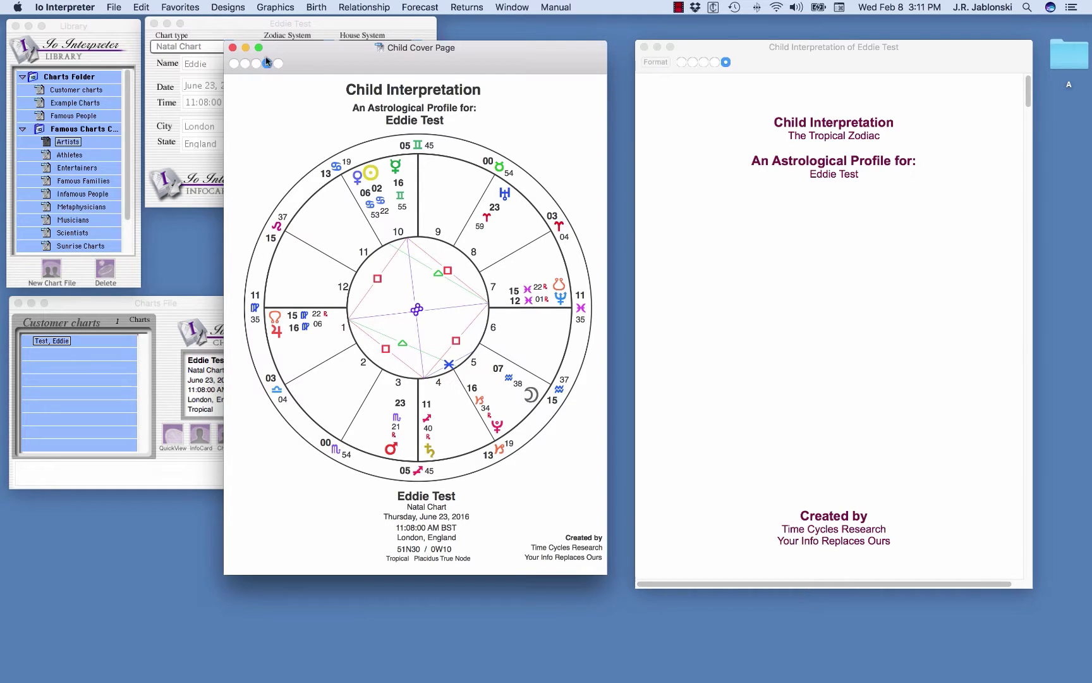
{"action": "left_click_drag", "start_coordinate": [310, 58], "coordinate": [290, 62]}
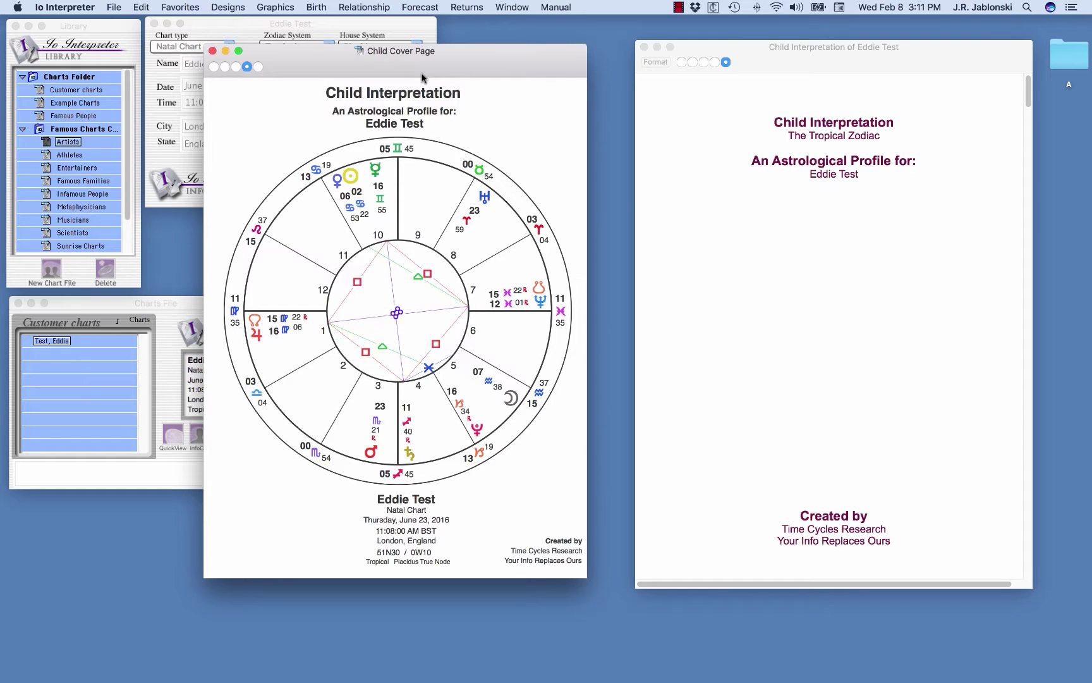
Compare the interpretation report's five preset format styles on its pages, ending on the fifth style at the title page
{"action": "left_click", "coordinate": [794, 68]}
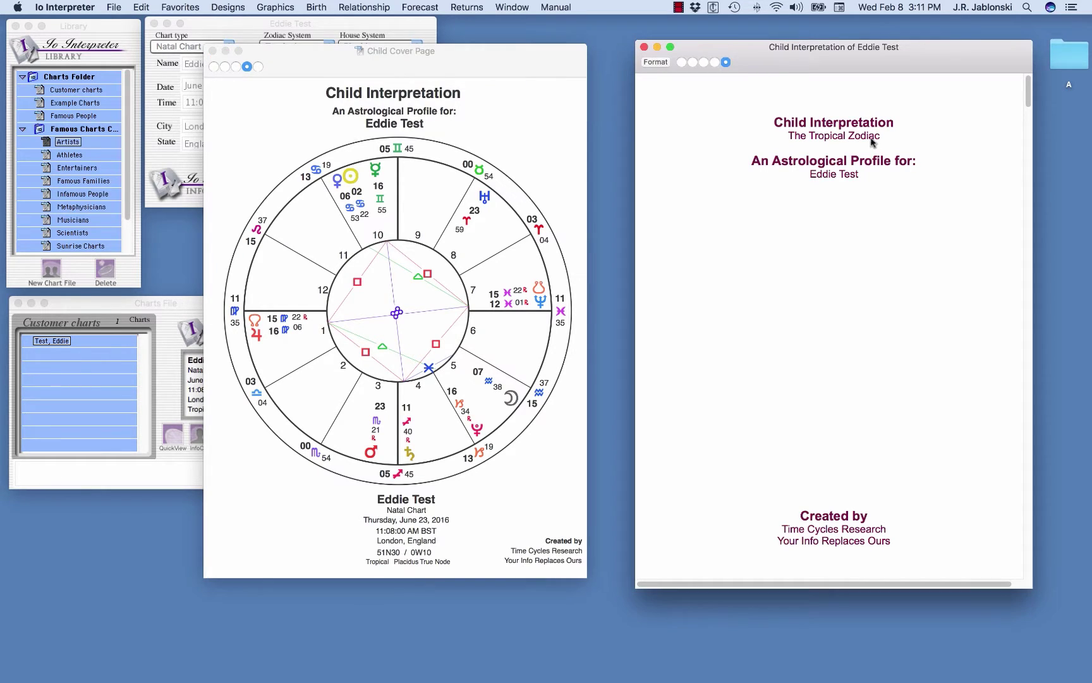
{"action": "left_click_drag", "start_coordinate": [956, 51], "coordinate": [946, 50]}
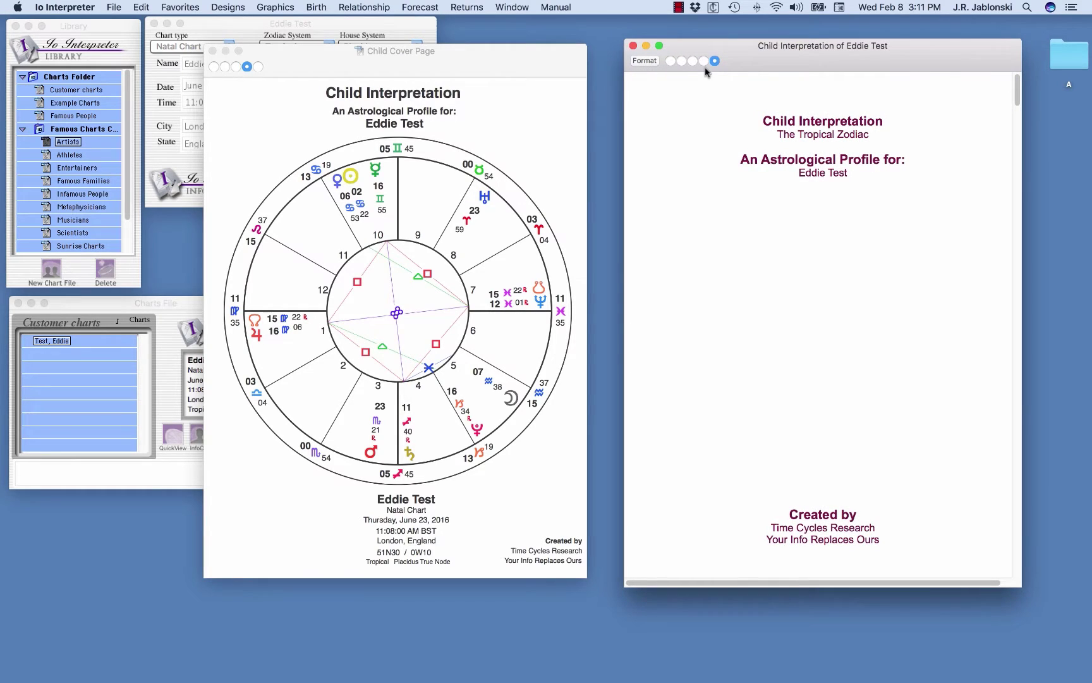
{"action": "left_click", "coordinate": [670, 61]}
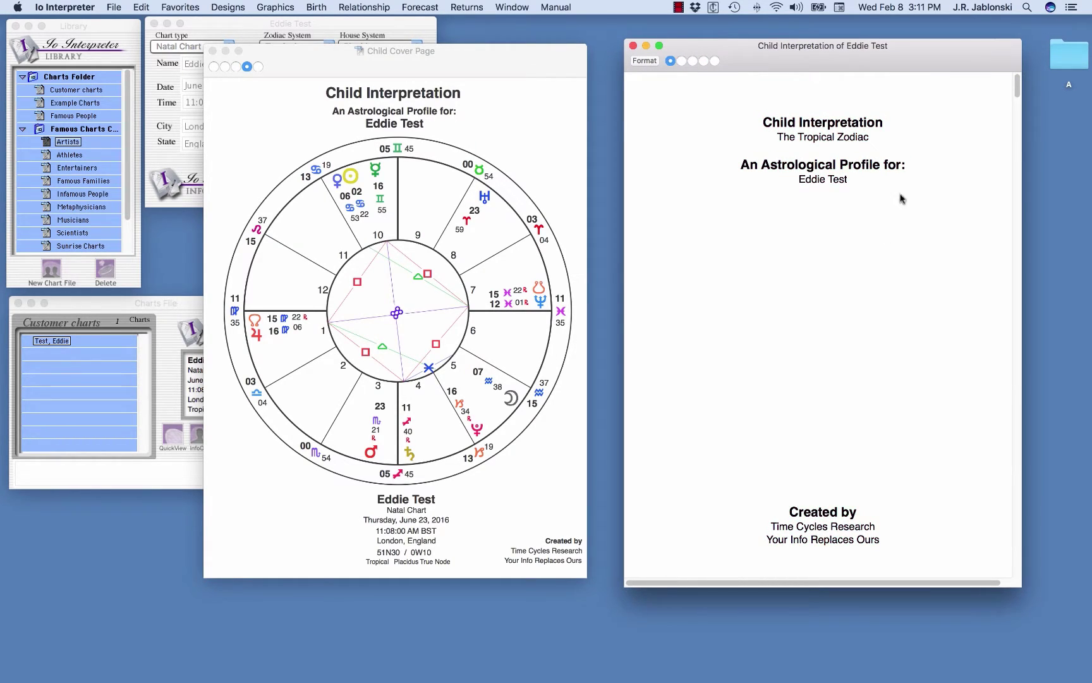
{"action": "scroll", "coordinate": [885, 412], "scroll_direction": "down", "scroll_amount": 5}
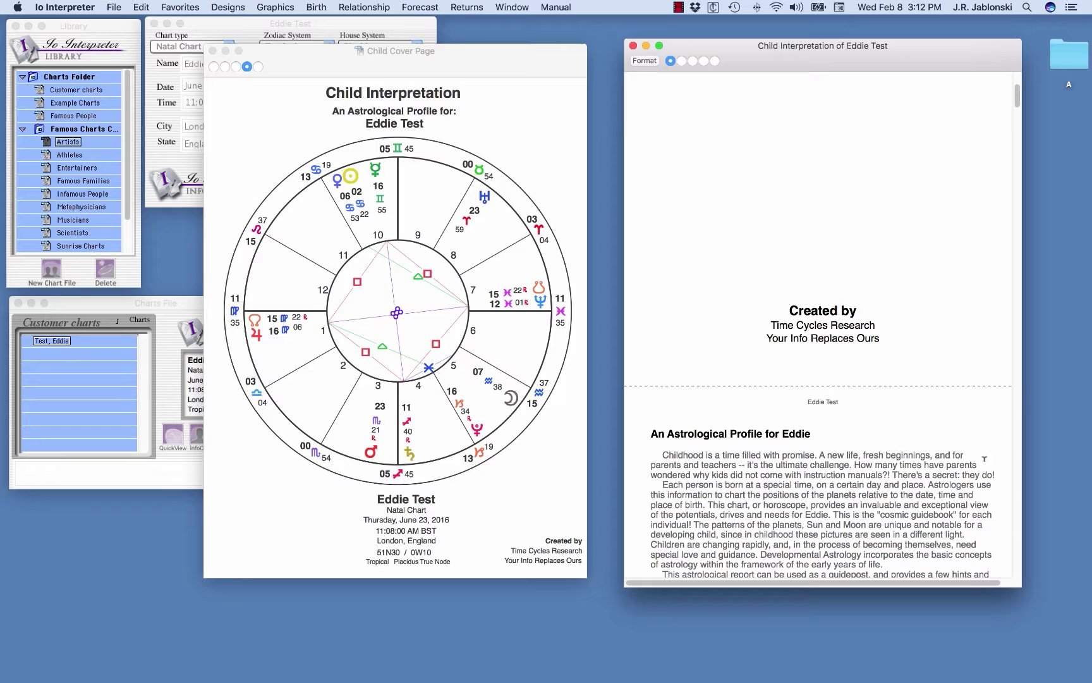
{"action": "left_click", "coordinate": [684, 61]}
{"action": "left_click", "coordinate": [693, 62]}
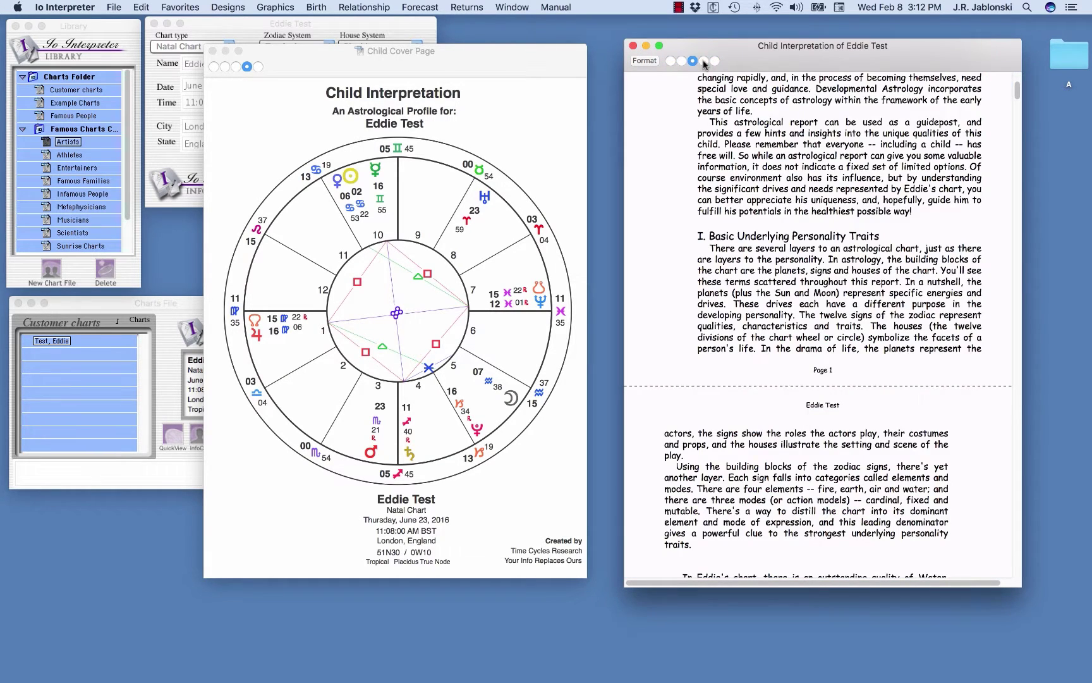
{"action": "left_click", "coordinate": [703, 61]}
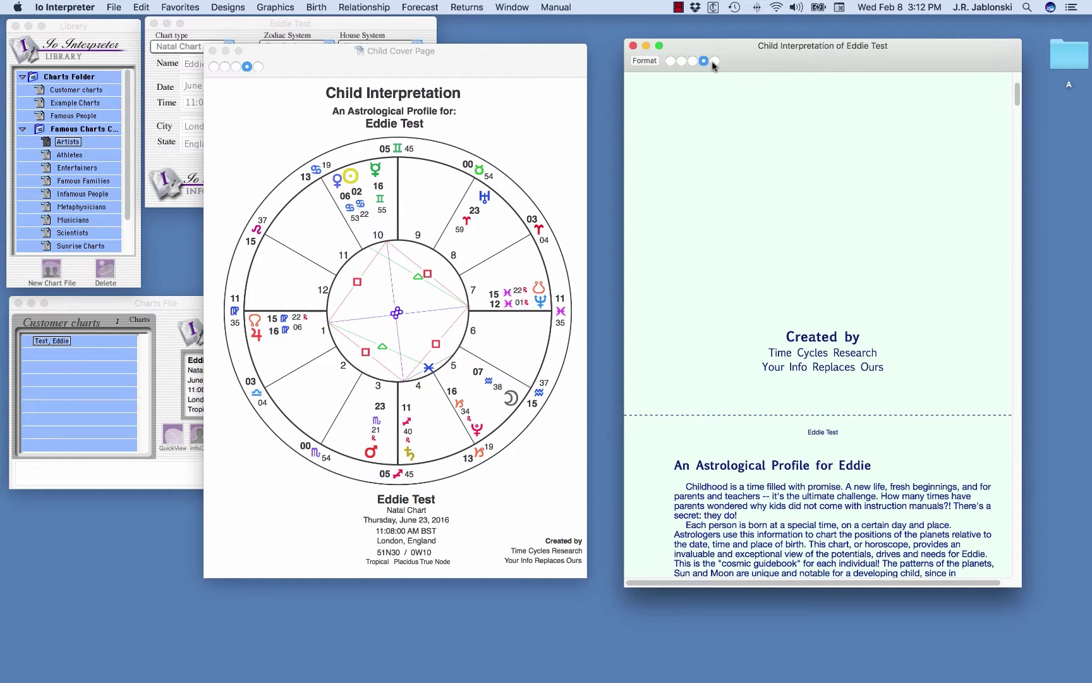
{"action": "left_click", "coordinate": [714, 62]}
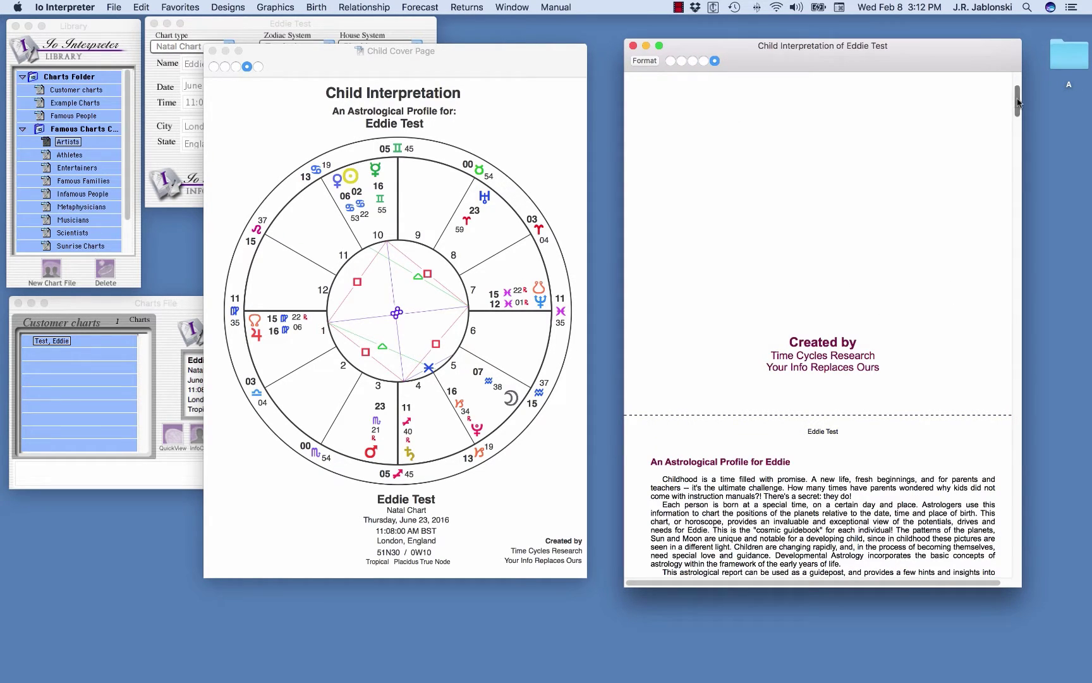
{"action": "left_click_drag", "start_coordinate": [1019, 101], "coordinate": [1019, 75]}
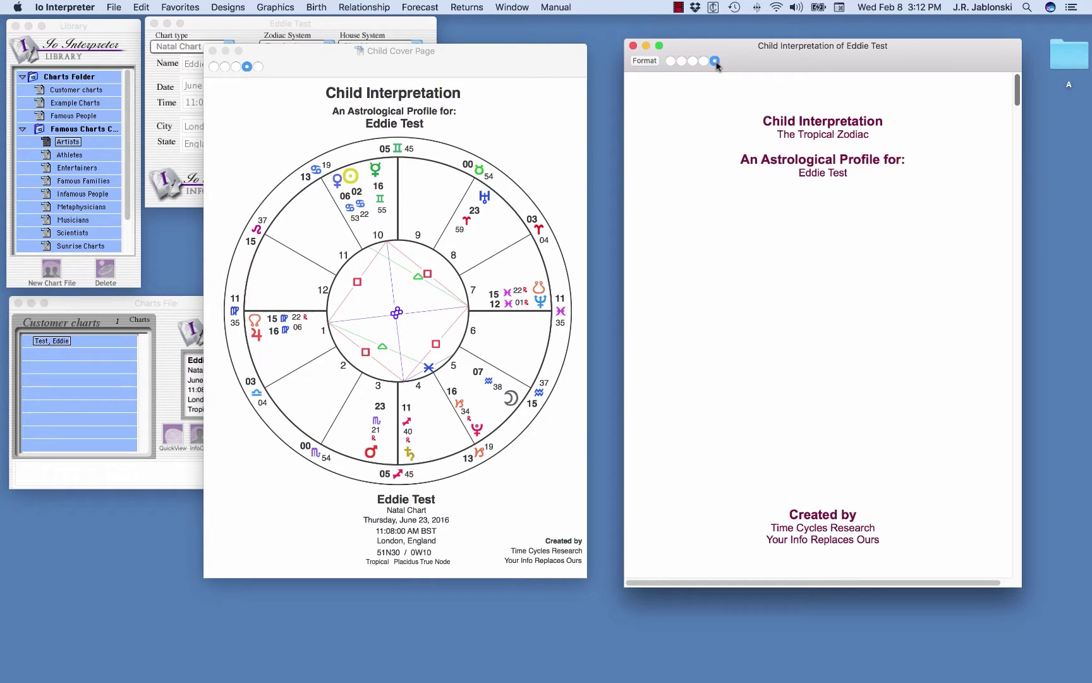
Open the interpretation report's format settings and look through the fonts available for headers
{"action": "left_click", "coordinate": [644, 61]}
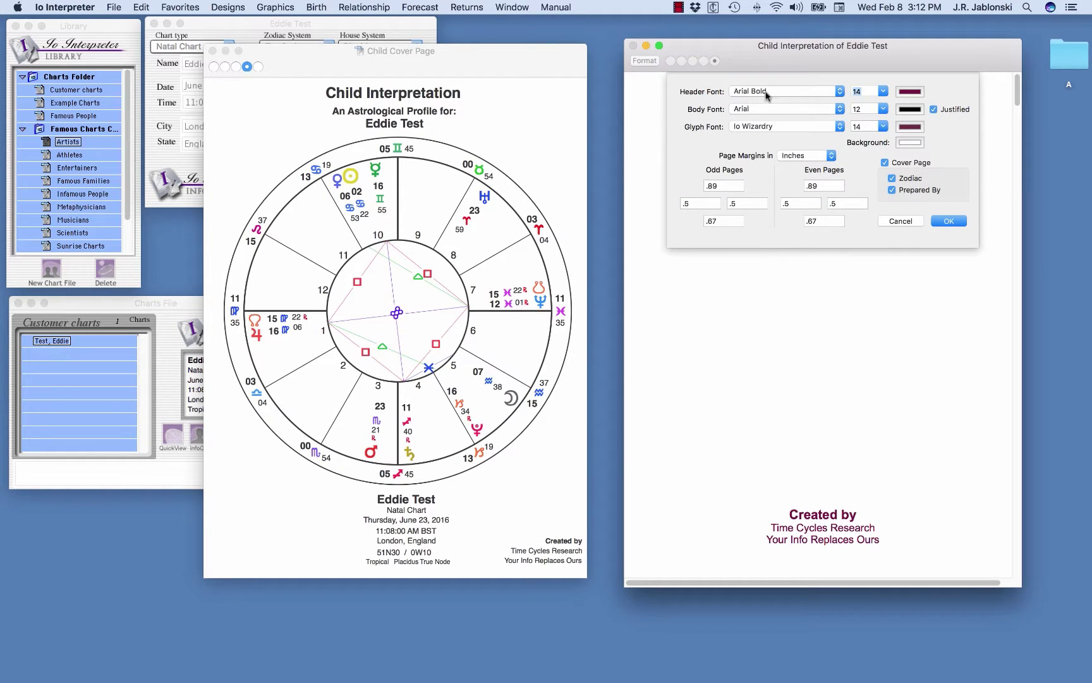
{"action": "left_click", "coordinate": [840, 94]}
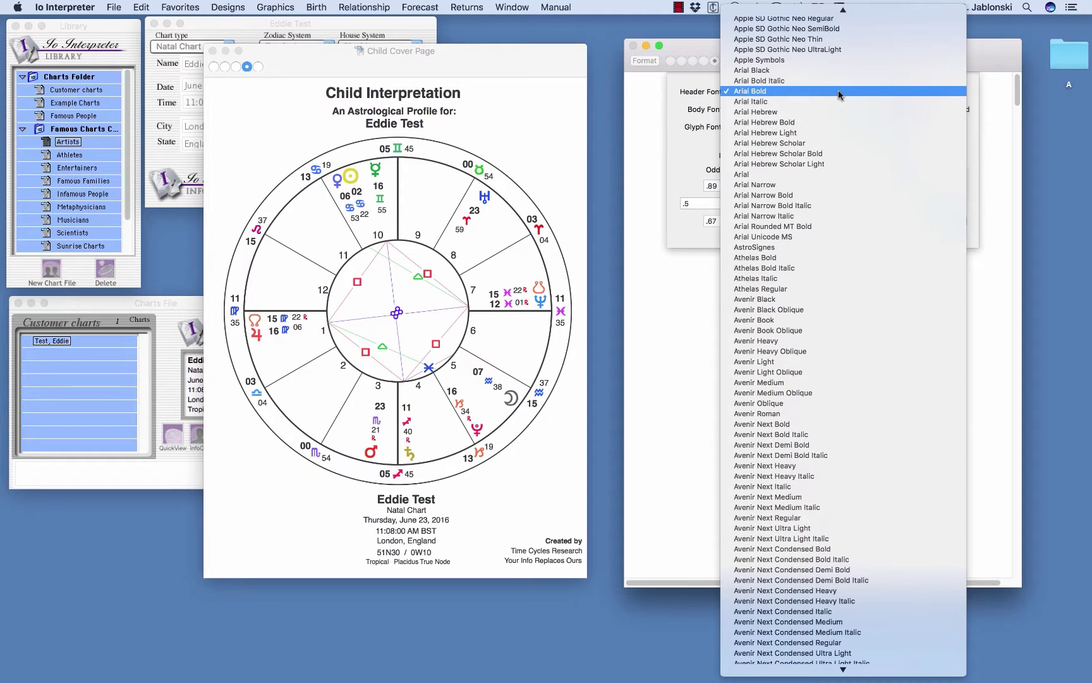
{"action": "left_click", "coordinate": [840, 94]}
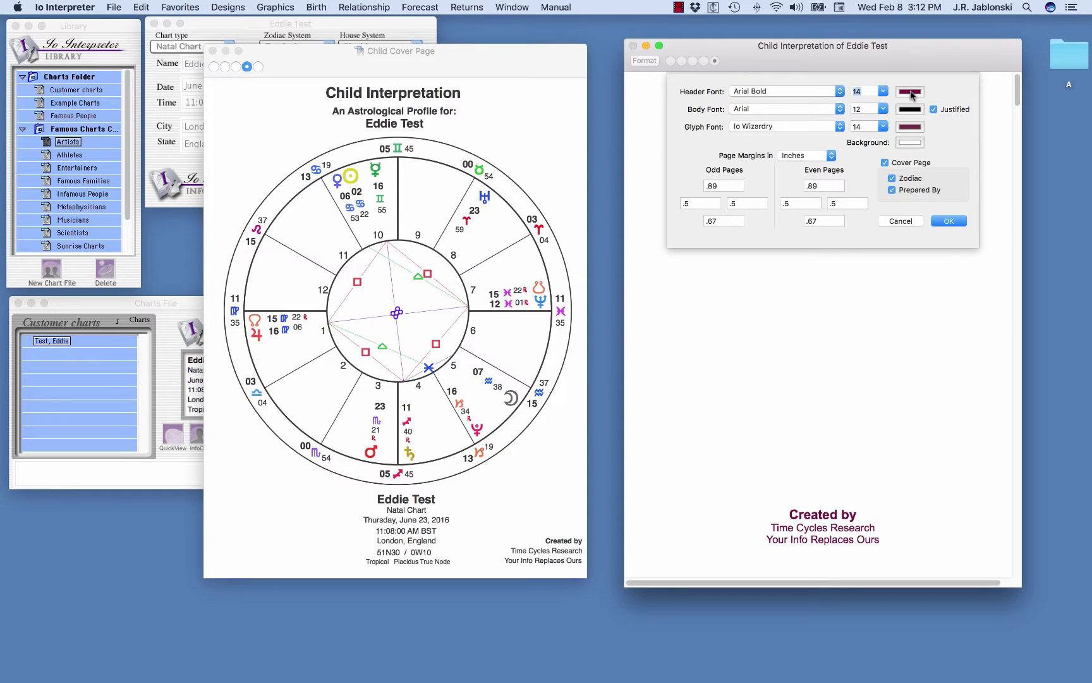
Examine the header colour picker's wheel, sliders, palettes, spectrum and pencils, and close it without choosing a colour
{"action": "left_click", "coordinate": [910, 93]}
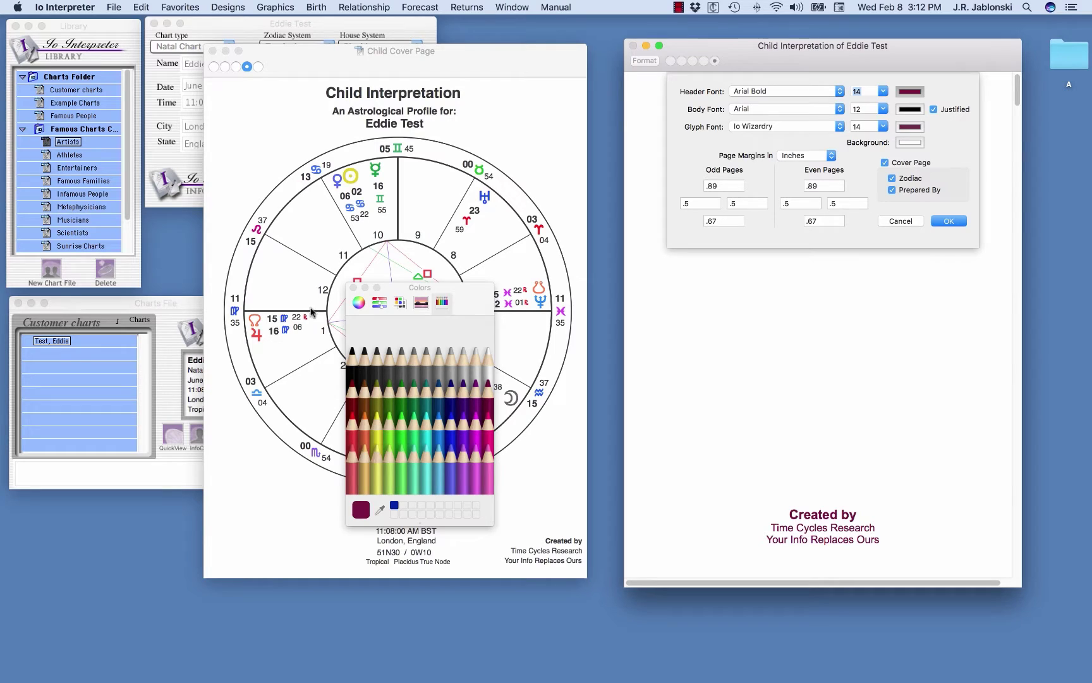
{"action": "left_click", "coordinate": [359, 302]}
{"action": "left_click", "coordinate": [380, 302]}
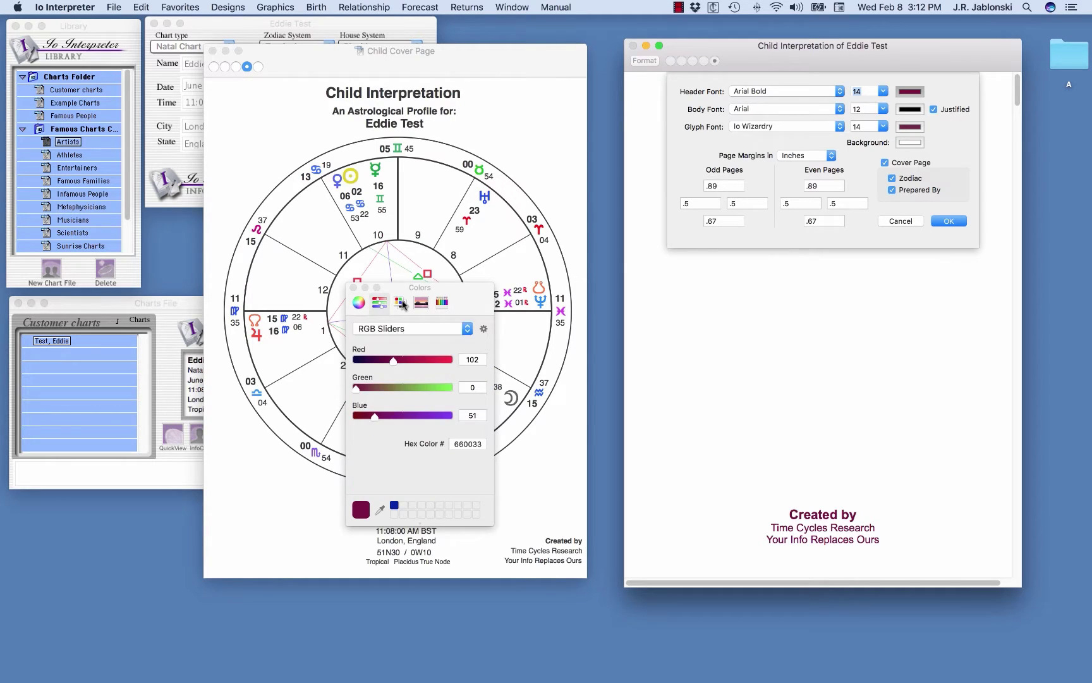
{"action": "left_click", "coordinate": [400, 302]}
{"action": "left_click", "coordinate": [421, 302]}
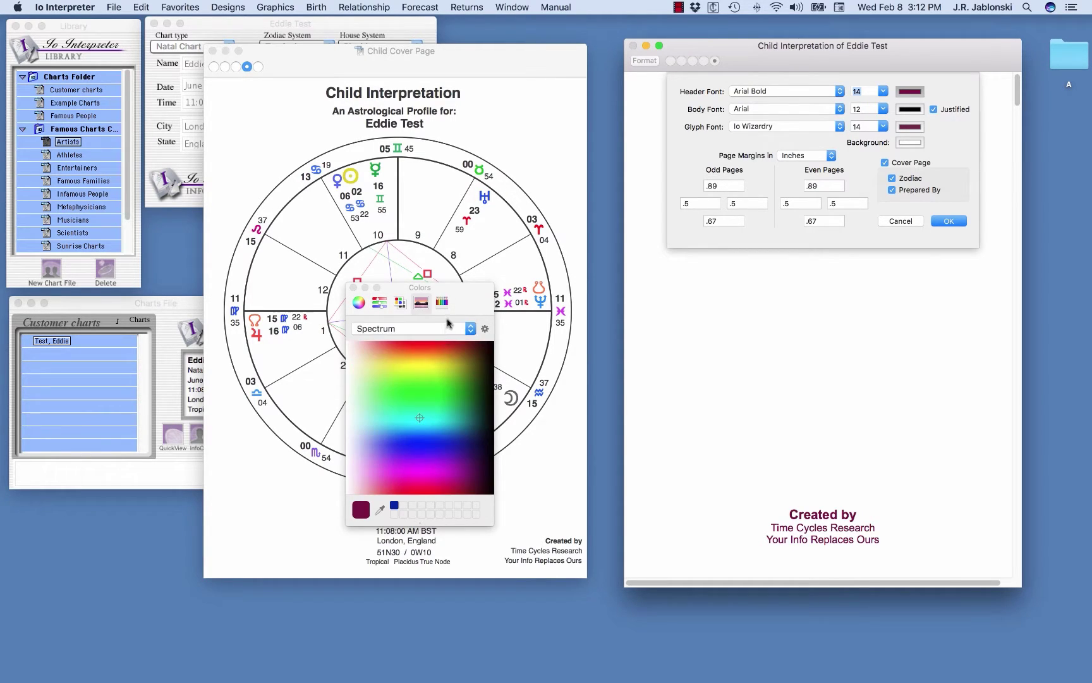
{"action": "left_click", "coordinate": [442, 302]}
{"action": "left_click", "coordinate": [353, 287]}
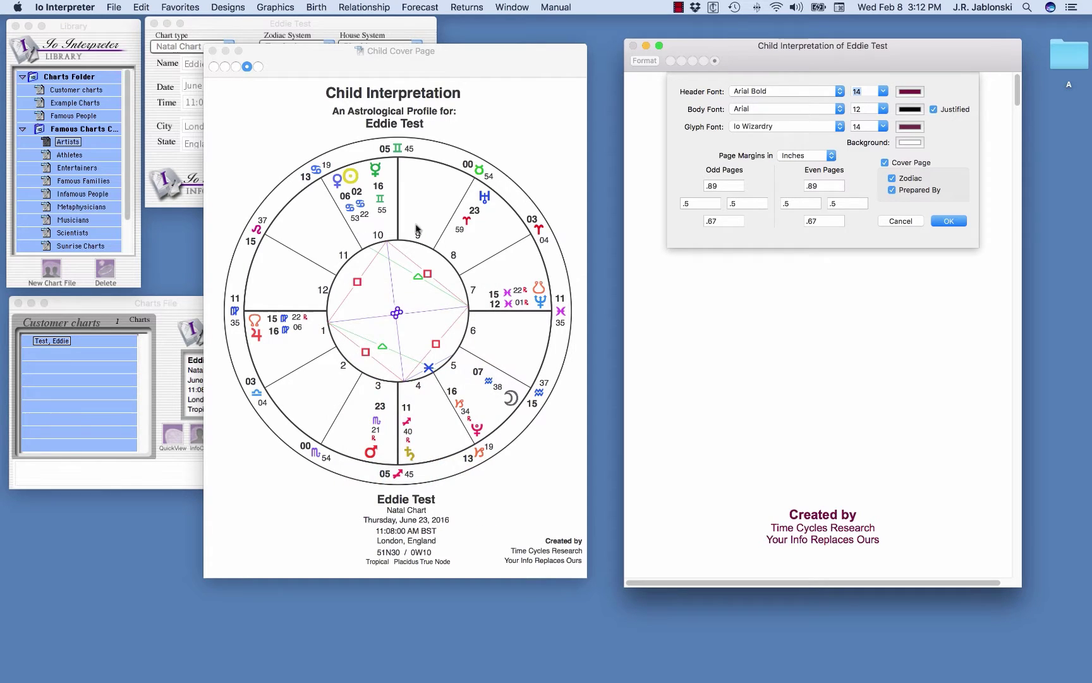
Look through the available body fonts, glyph fonts and page margin units in the report's format settings
{"action": "left_click", "coordinate": [839, 111]}
{"action": "left_click", "coordinate": [841, 112]}
{"action": "left_click", "coordinate": [840, 128]}
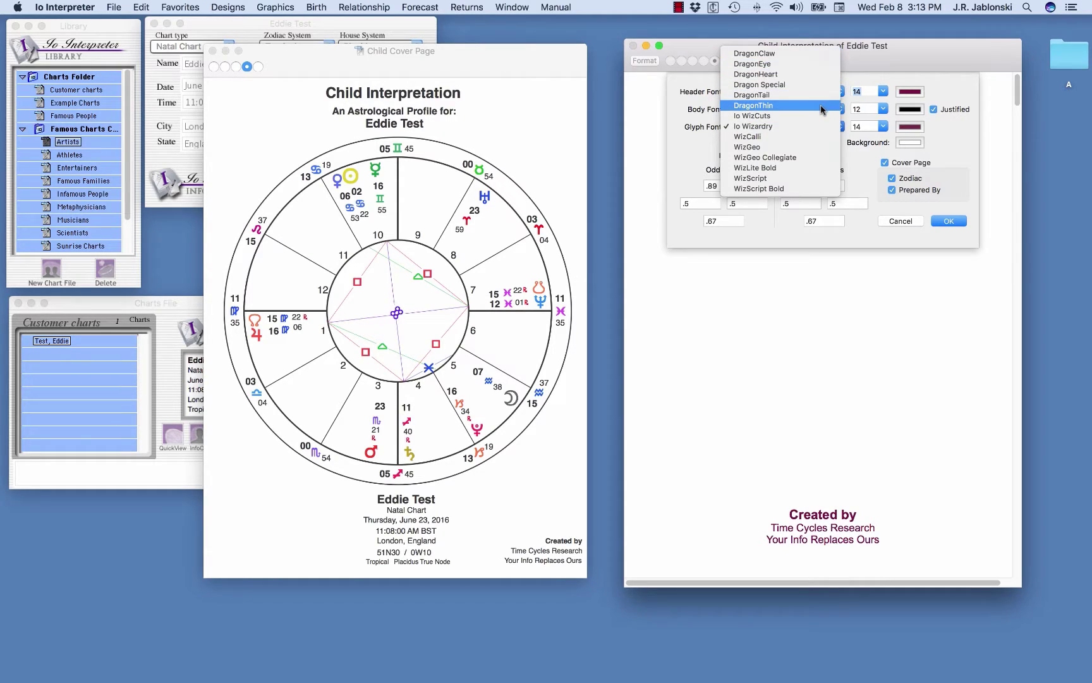
{"action": "left_click", "coordinate": [826, 126]}
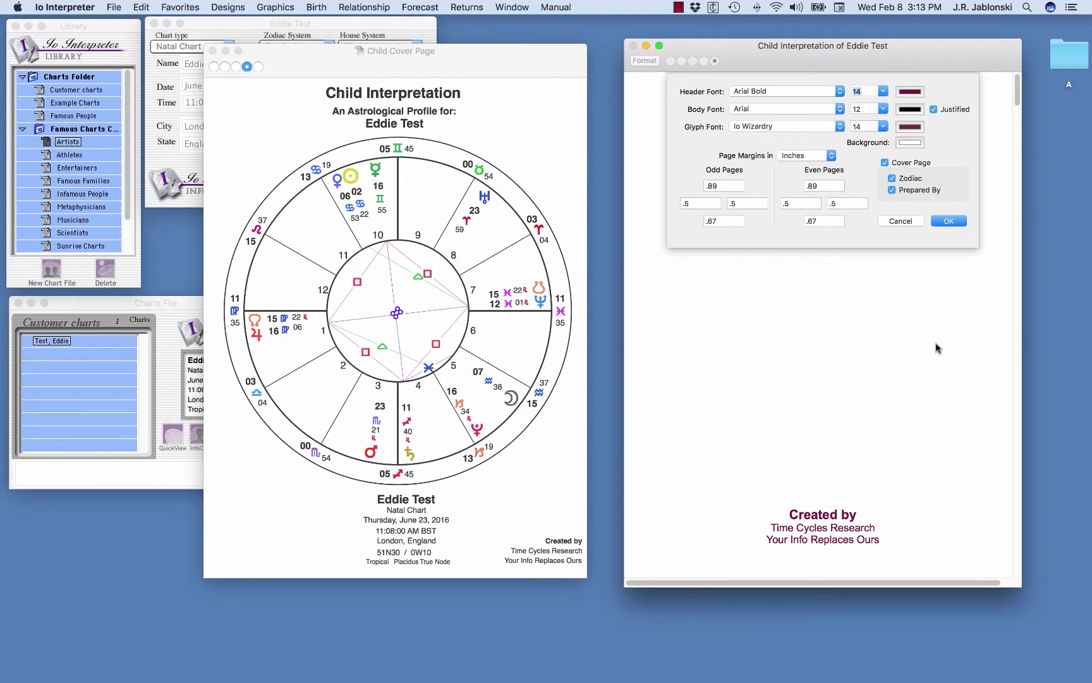
{"action": "left_click", "coordinate": [832, 156]}
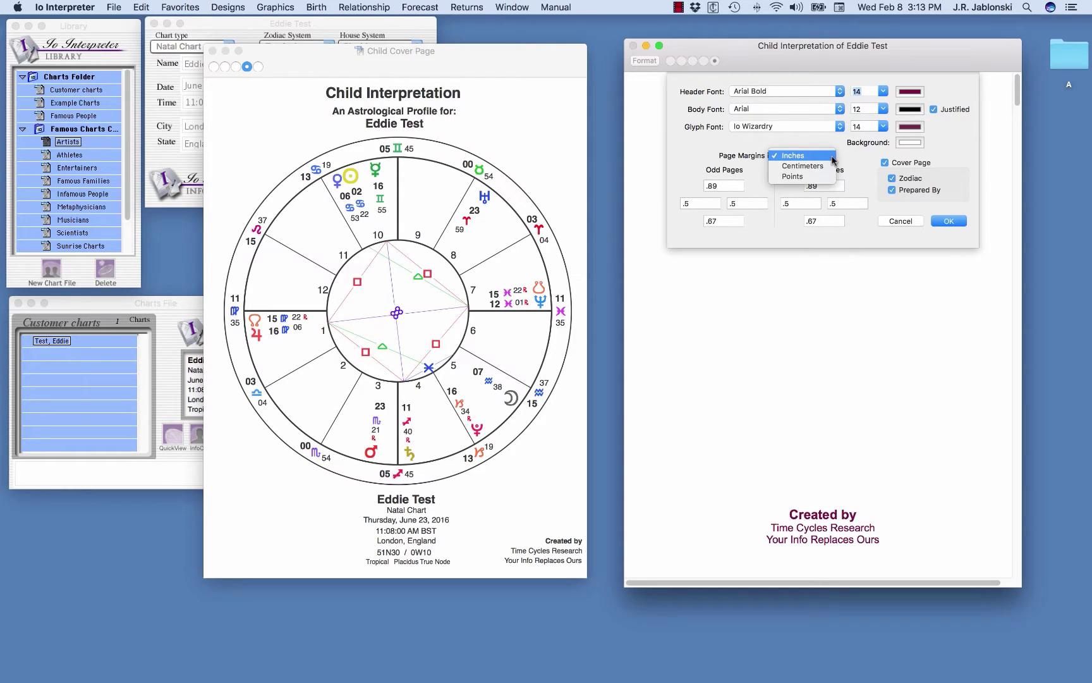
{"action": "left_click", "coordinate": [752, 168]}
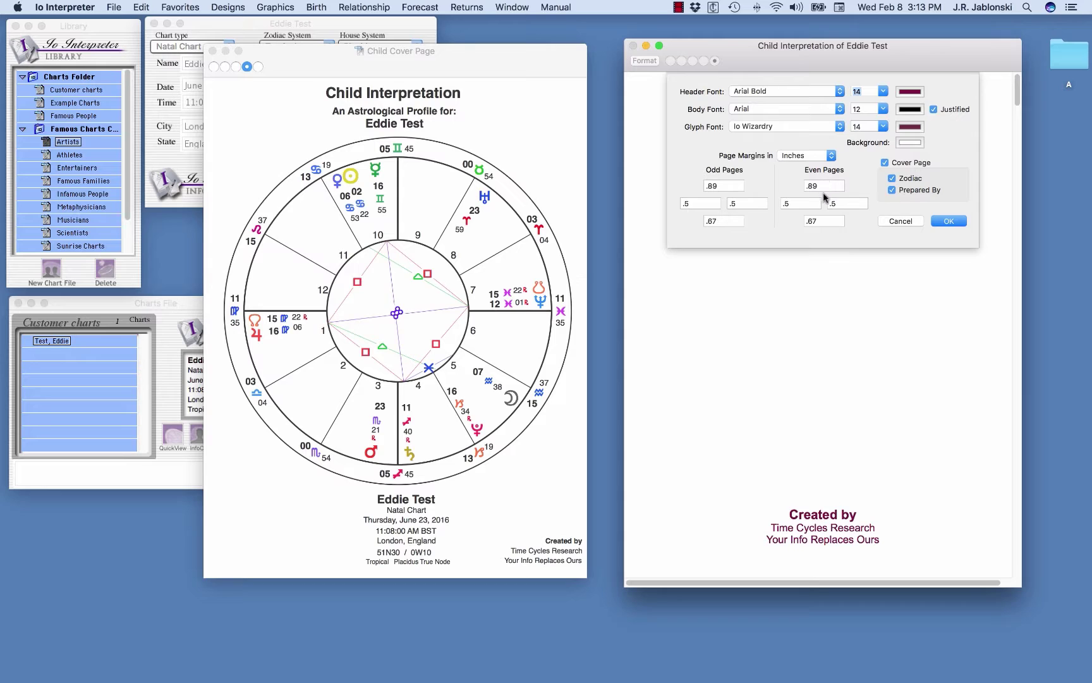
Toggle the report's Cover Page, Zodiac and Prepared By options off and back on, and accept the format settings
{"action": "left_click", "coordinate": [886, 162]}
{"action": "left_click", "coordinate": [890, 178]}
{"action": "left_click", "coordinate": [892, 191]}
{"action": "left_click", "coordinate": [884, 162]}
{"action": "left_click", "coordinate": [892, 180]}
{"action": "left_click", "coordinate": [892, 190]}
{"action": "scroll", "coordinate": [943, 225], "scroll_direction": "down", "scroll_amount": 2}
{"action": "key", "text": "Return"}
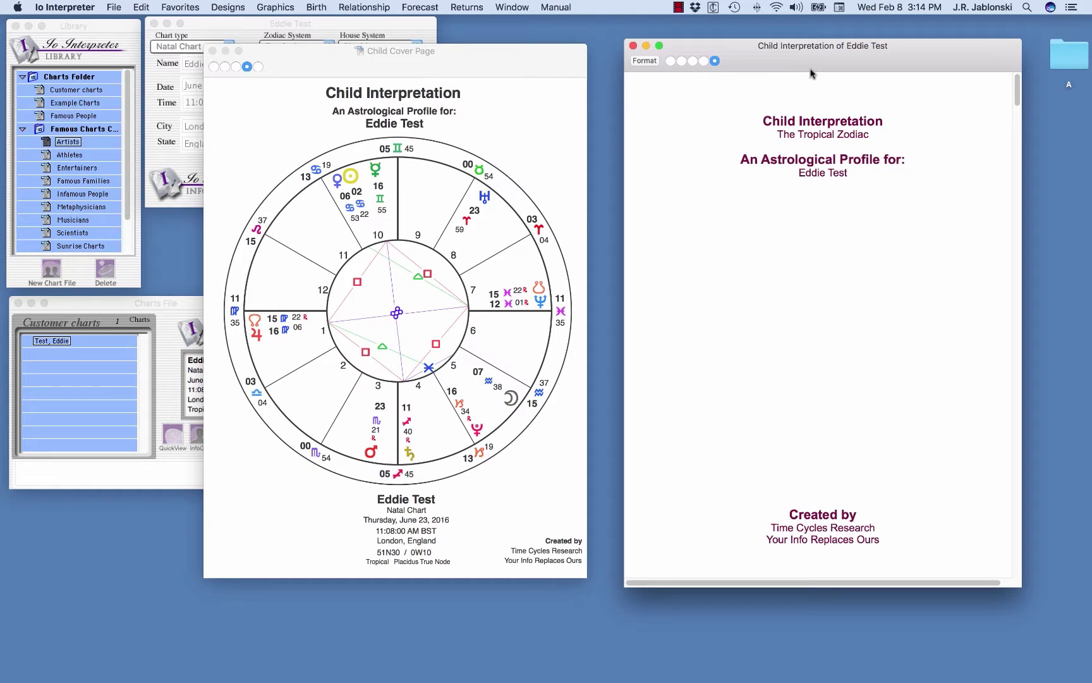
Bring the Child Cover Page to the front and choose to save it as a PDF from its print options
{"action": "left_click", "coordinate": [523, 72]}
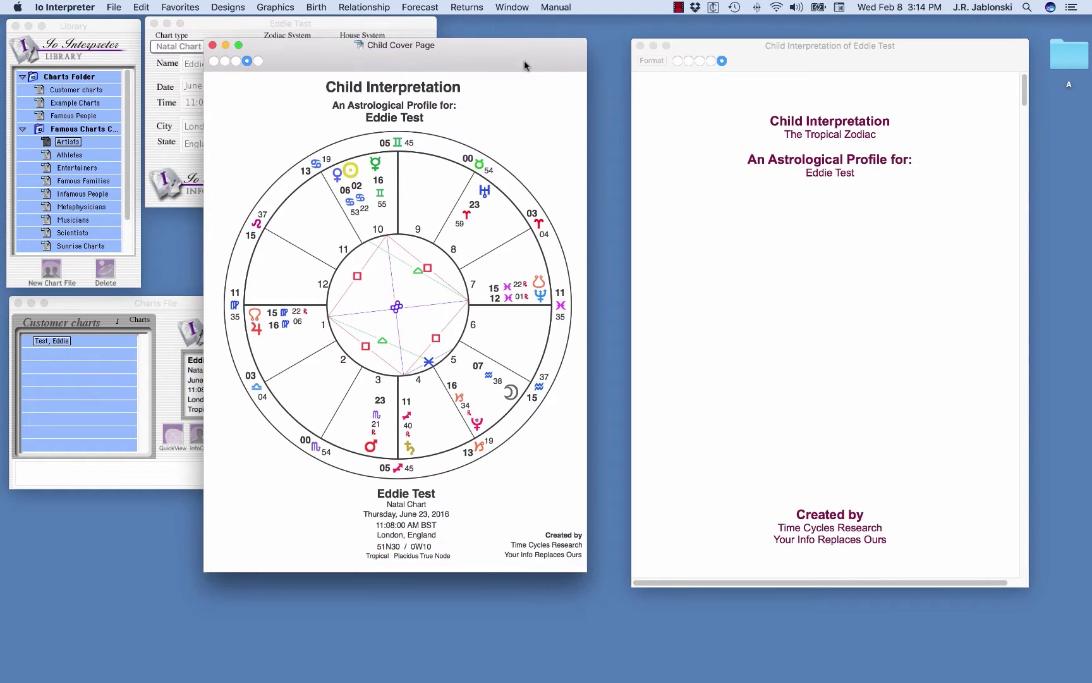
{"action": "left_click", "coordinate": [776, 64]}
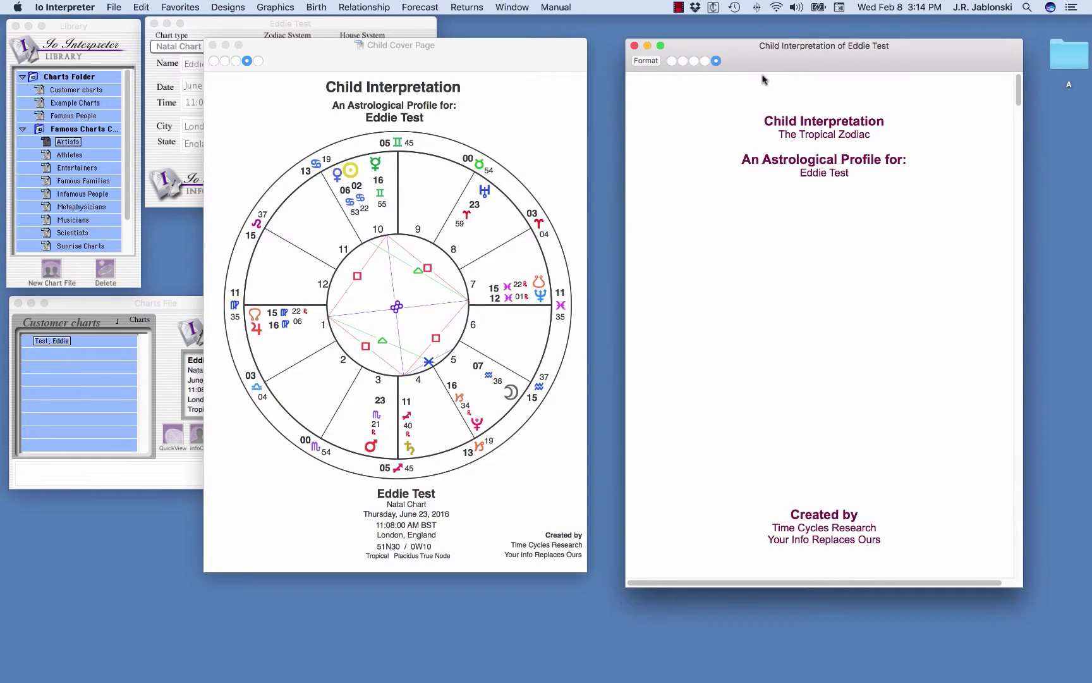
{"action": "left_click", "coordinate": [310, 66]}
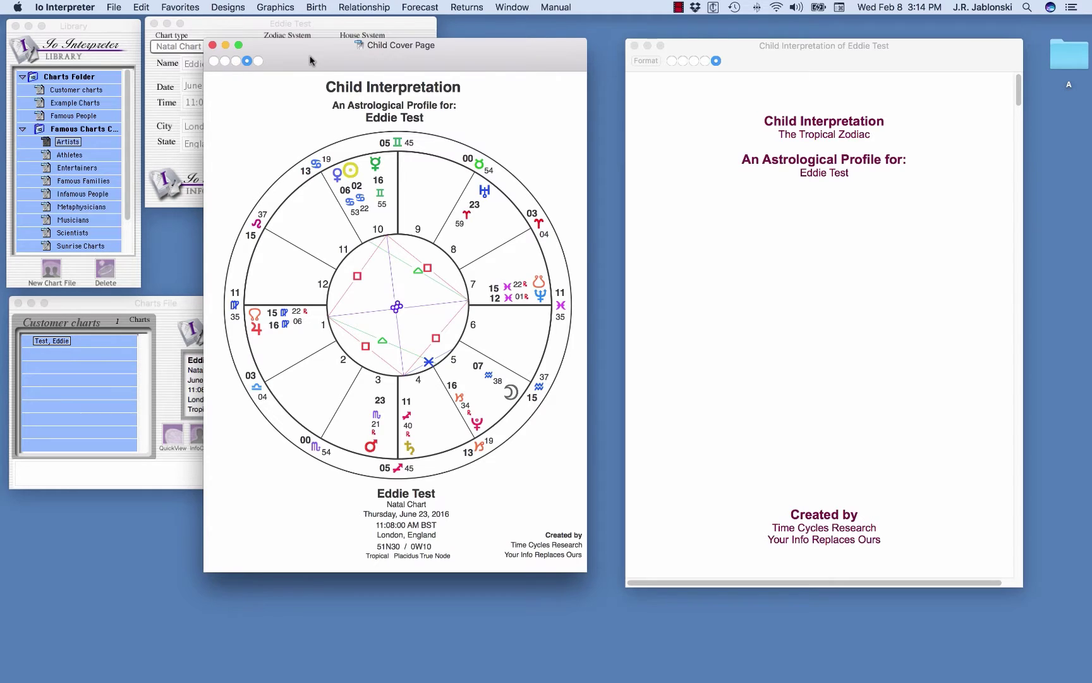
{"action": "left_click", "coordinate": [115, 7]}
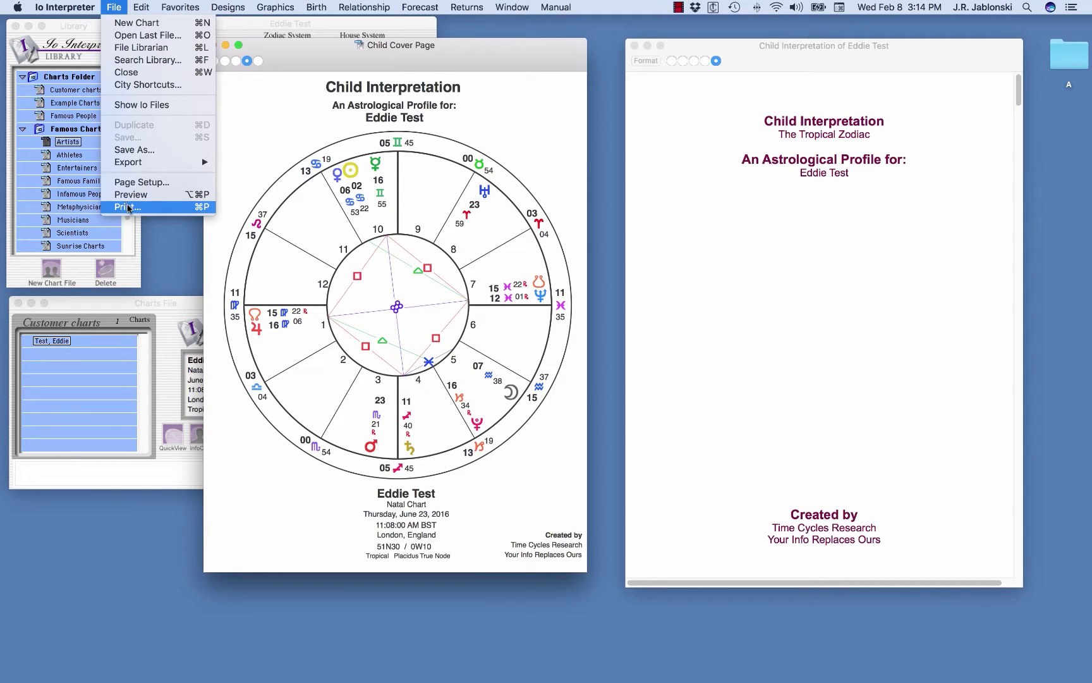
{"action": "left_click", "coordinate": [129, 208]}
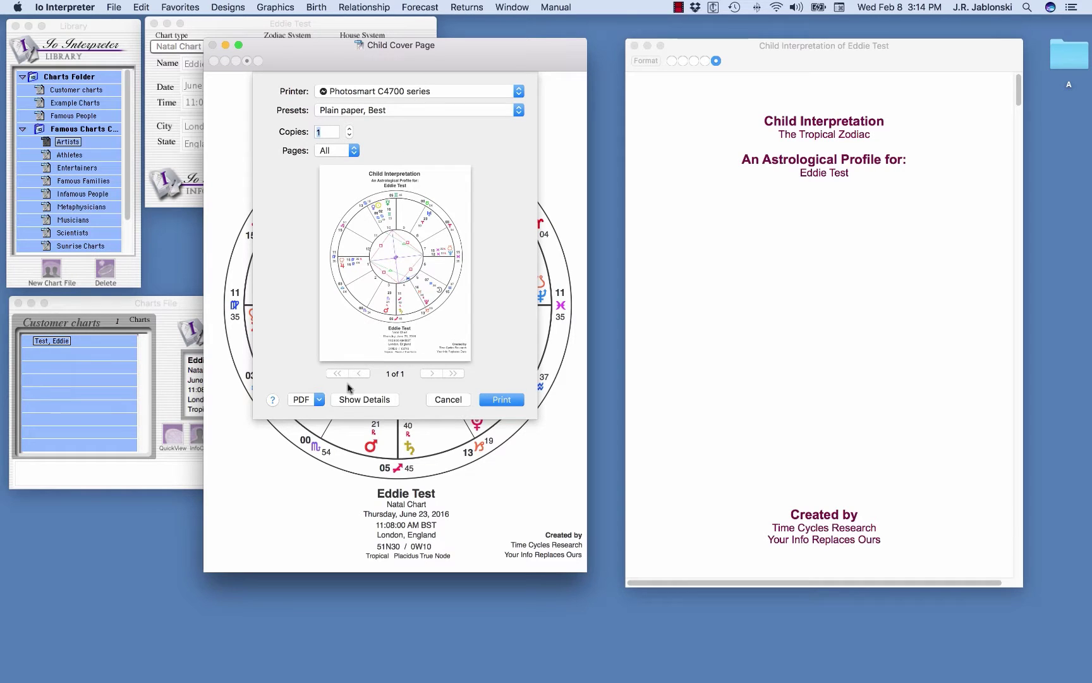
{"action": "left_click", "coordinate": [320, 399]}
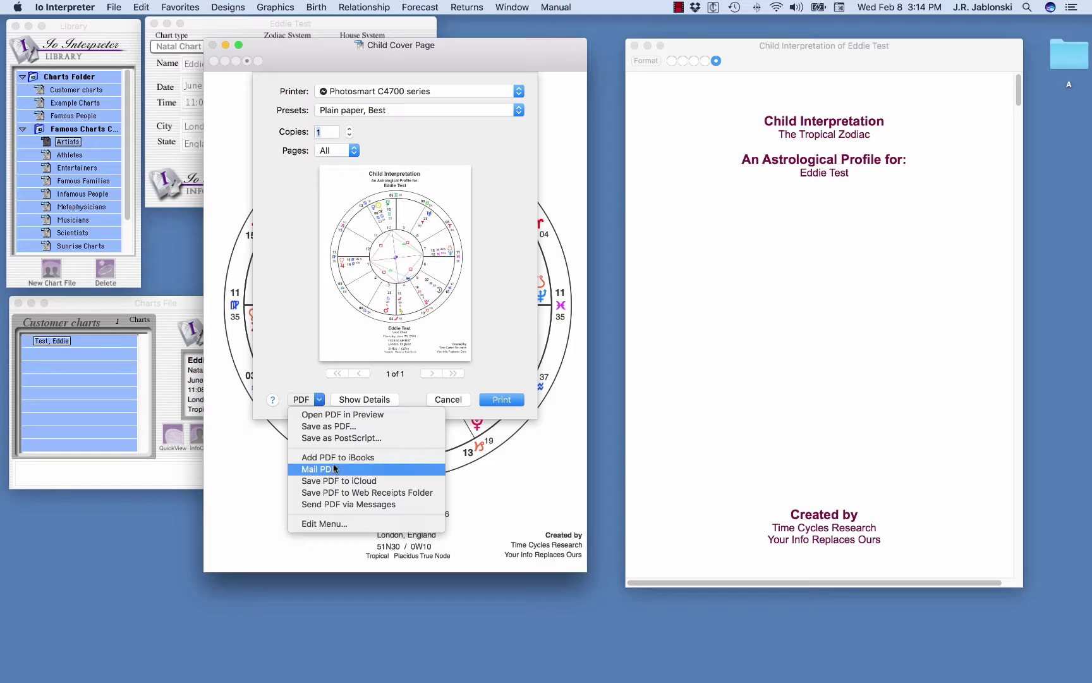
{"action": "left_click", "coordinate": [354, 427]}
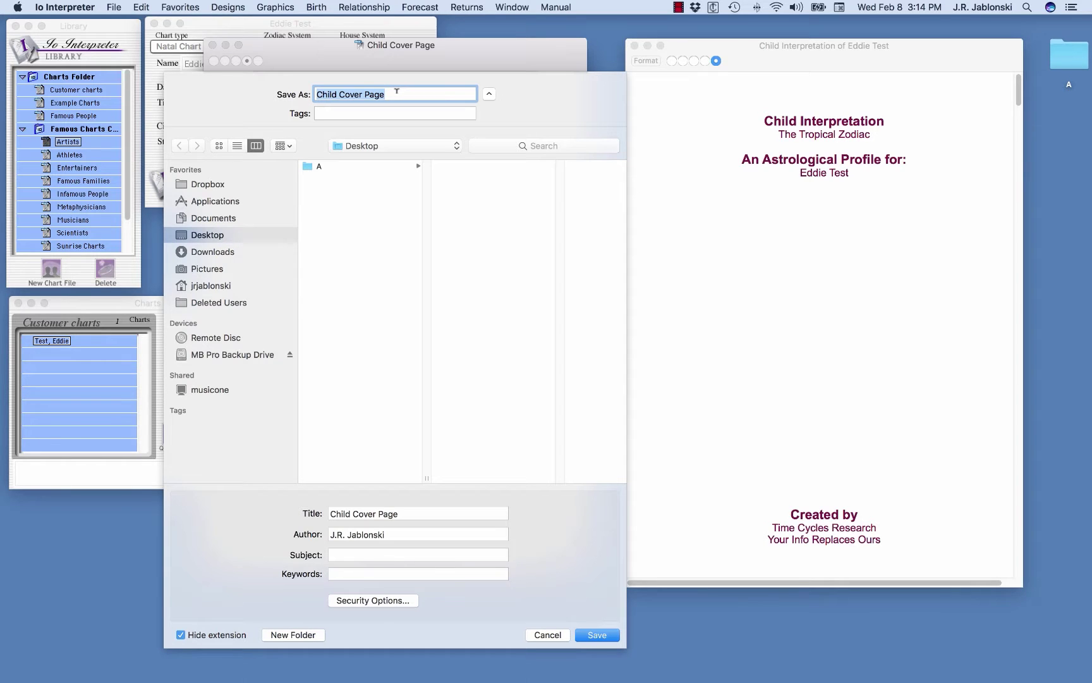
Name the cover page PDF as the customer's first name in possessive form plus "Natal Chart", and save it to the Desktop
{"action": "type", "text": "Eddi"}
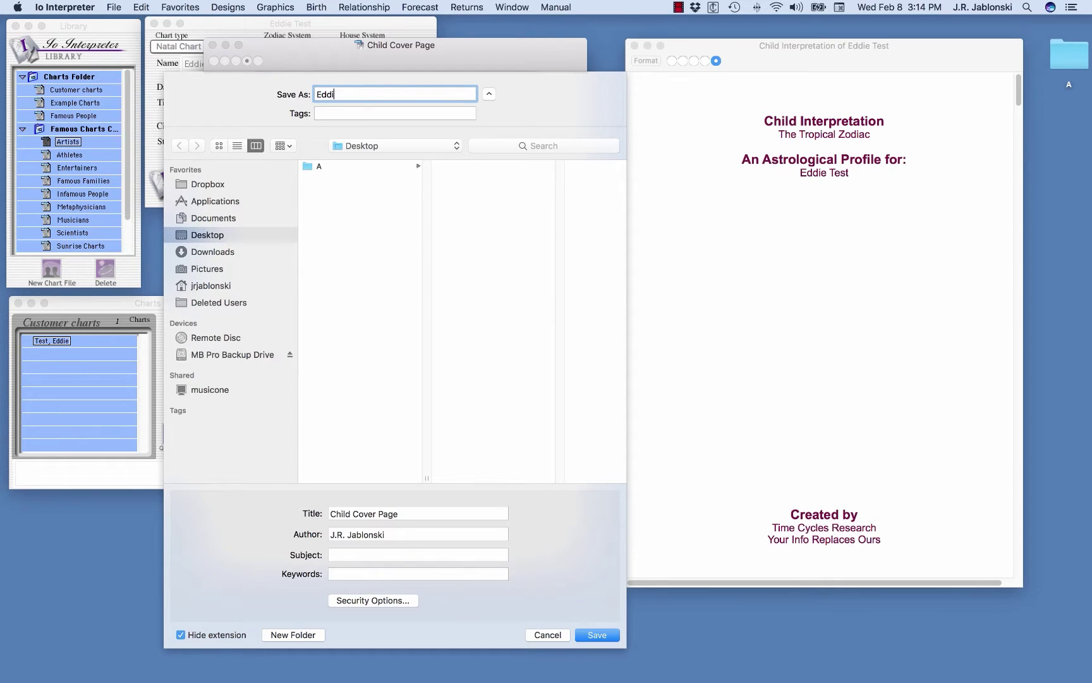
{"action": "type", "text": "e's Natal Chart"}
{"action": "key", "text": "BackSpace"}
{"action": "key", "text": "BackSpace"}
{"action": "key", "text": "BackSpace"}
{"action": "type", "text": "hart"}
{"action": "left_click", "coordinate": [456, 146]}
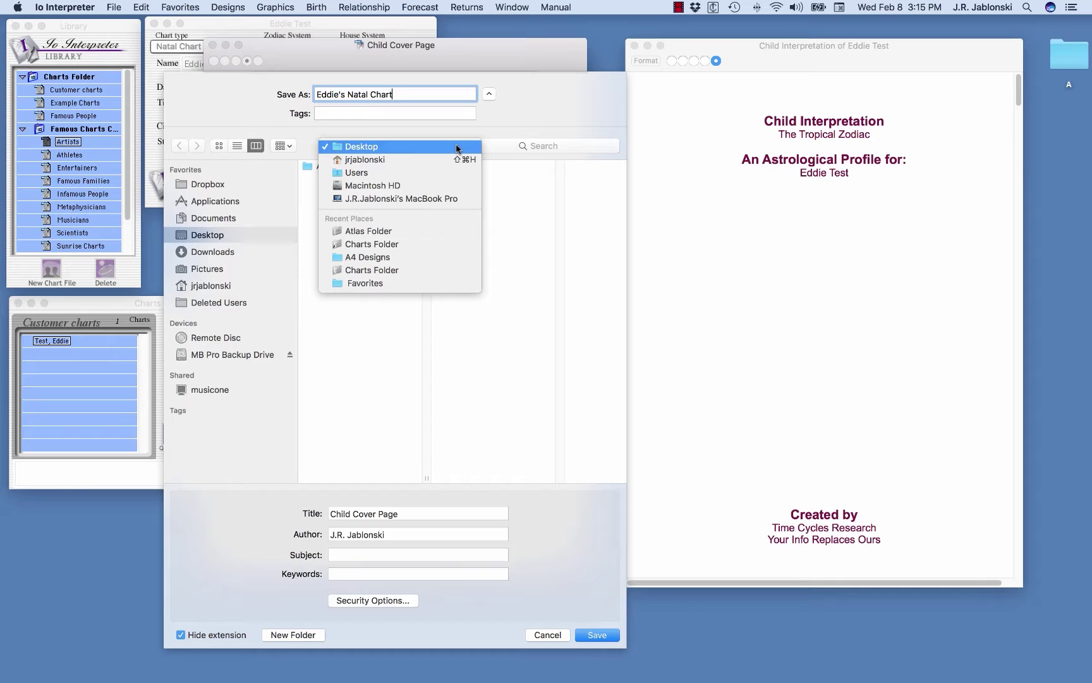
{"action": "left_click", "coordinate": [456, 149]}
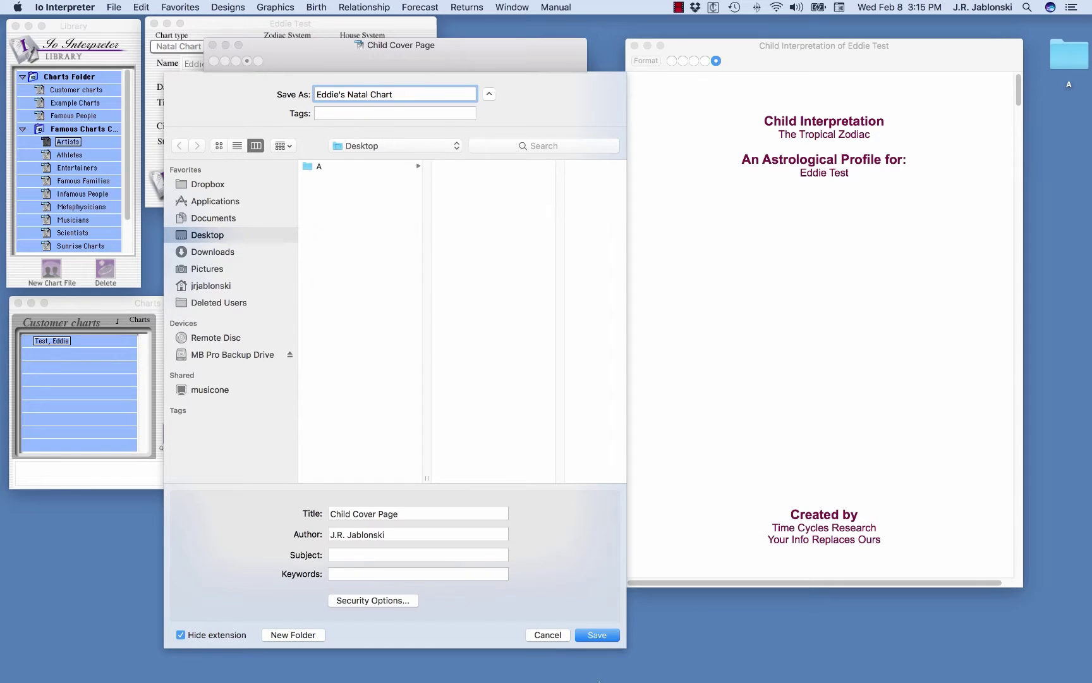
{"action": "left_click", "coordinate": [595, 635]}
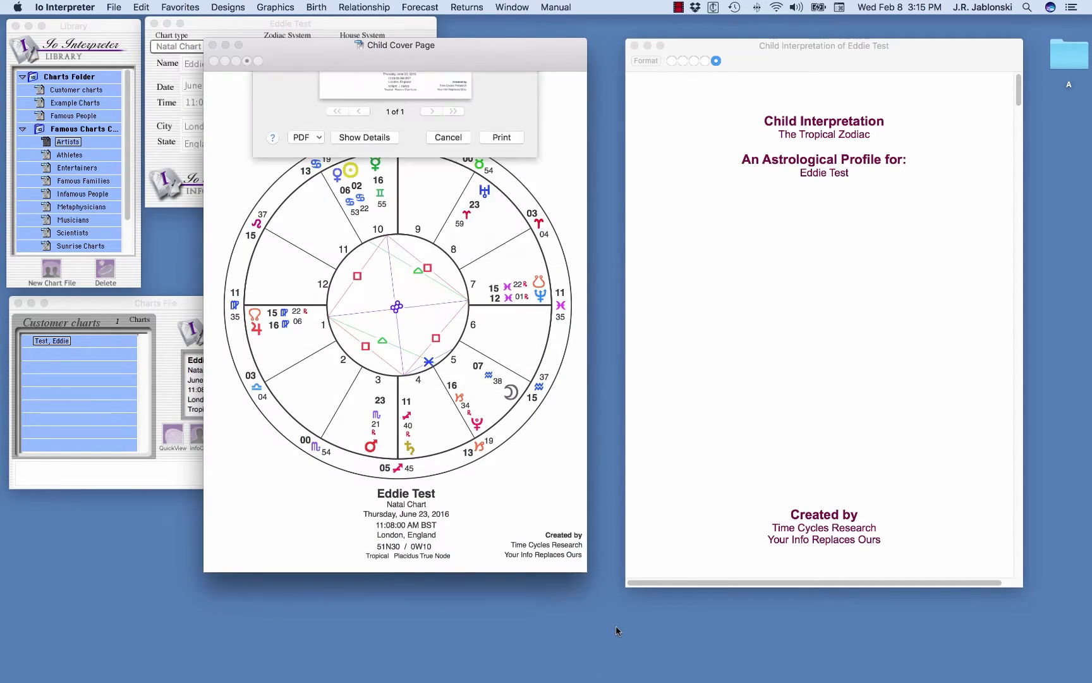
Place the natal chart PDF below folder A on the desktop and move the interpretation report window clear of it
{"action": "left_click", "coordinate": [1052, 186]}
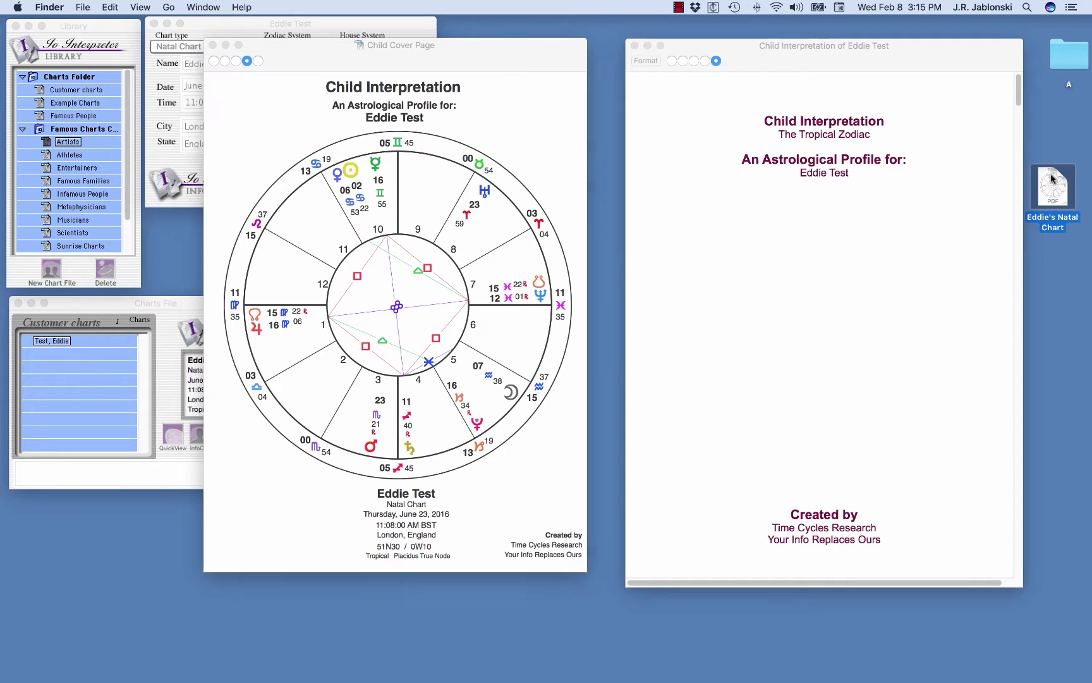
{"action": "left_click_drag", "start_coordinate": [1051, 180], "coordinate": [1062, 167]}
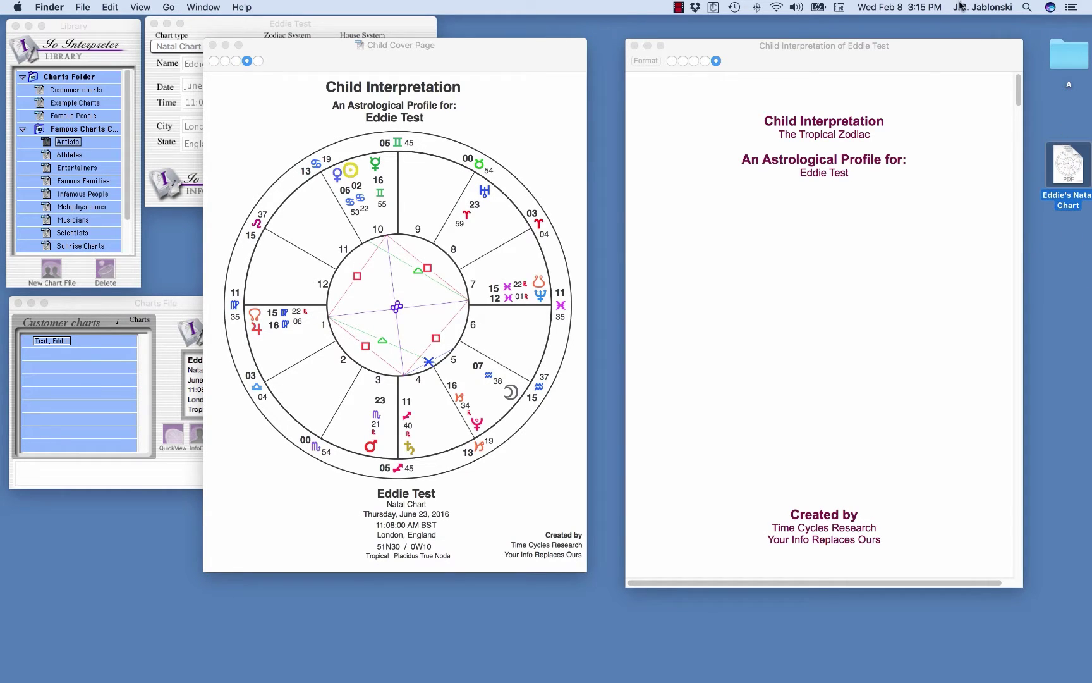
{"action": "left_click", "coordinate": [899, 50]}
{"action": "left_click_drag", "start_coordinate": [933, 63], "coordinate": [906, 61]}
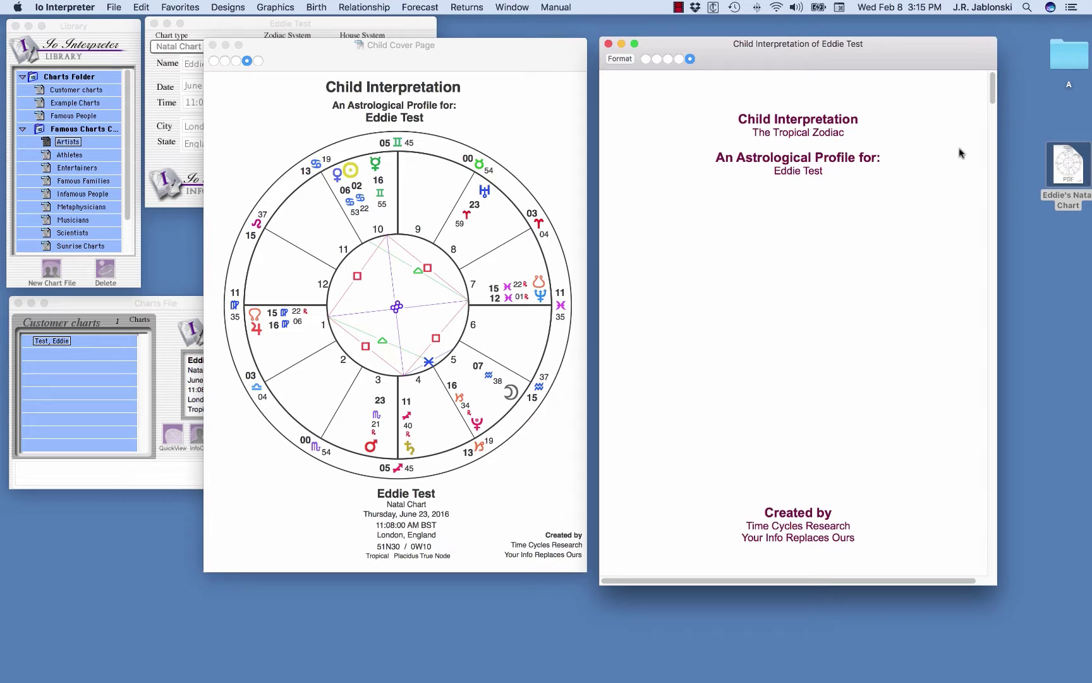
{"action": "left_click_drag", "start_coordinate": [720, 57], "coordinate": [721, 56]}
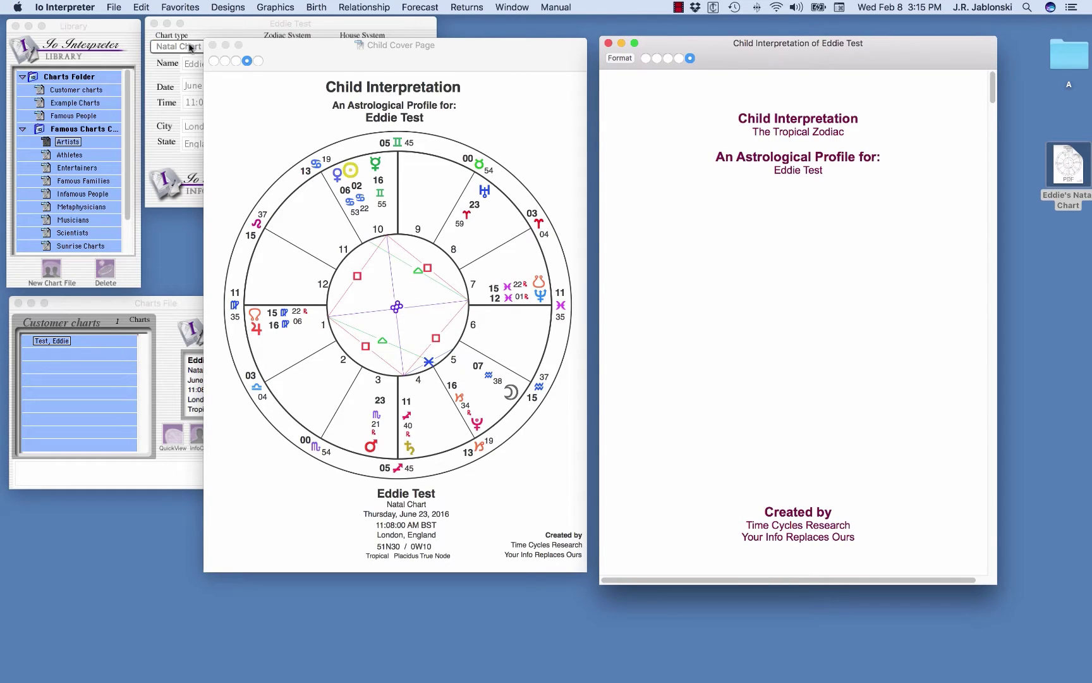
Save the Child interpretation report as a PDF on the Desktop under its suggested name and place it below the natal chart PDF
{"action": "left_click", "coordinate": [112, 8]}
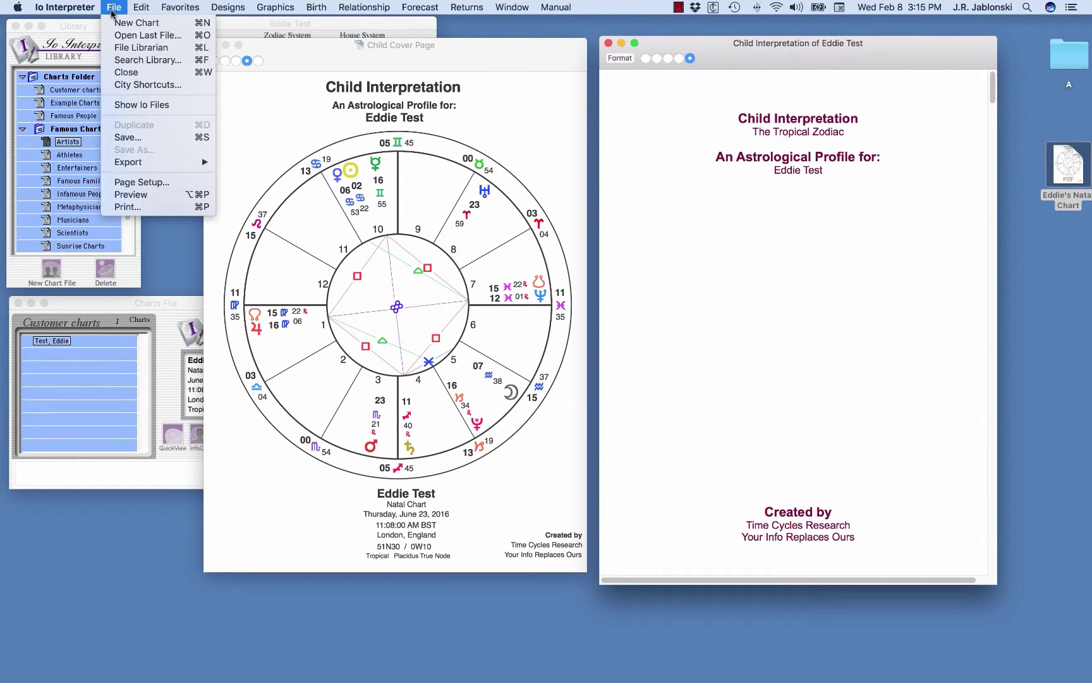
{"action": "left_click", "coordinate": [139, 207]}
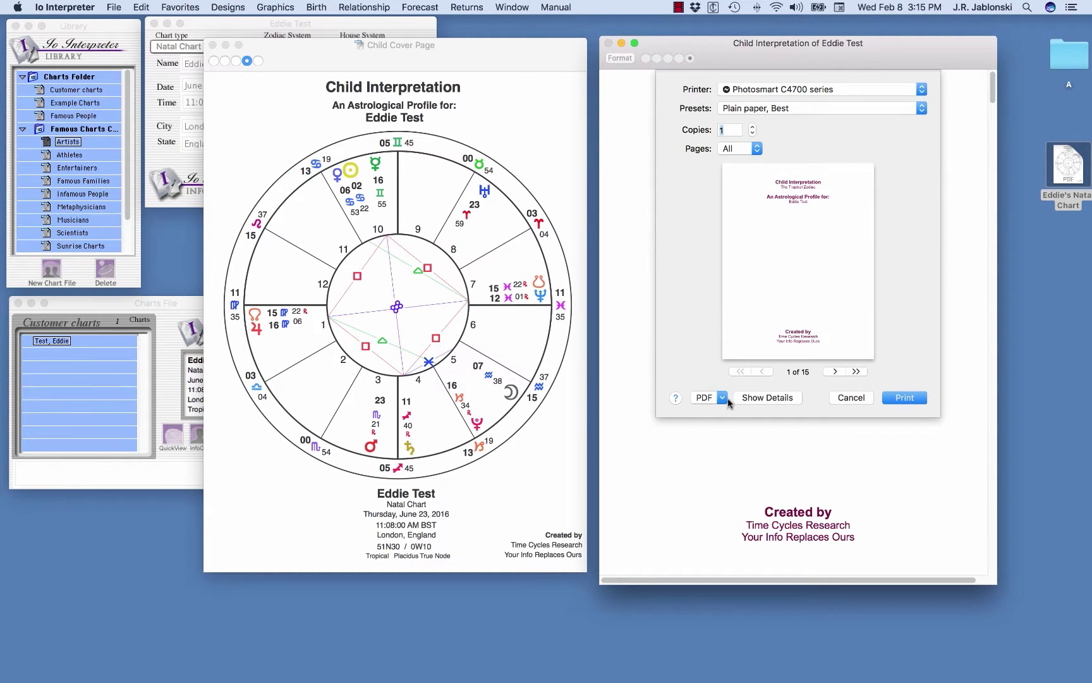
{"action": "left_click", "coordinate": [724, 398]}
{"action": "left_click", "coordinate": [727, 424]}
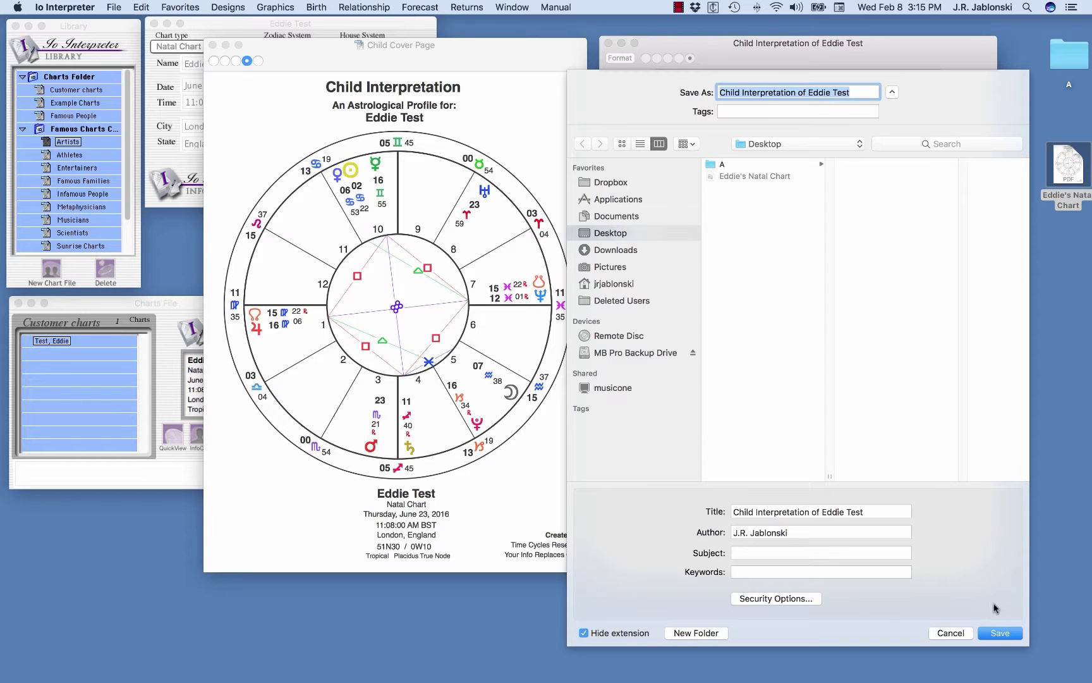
{"action": "left_click", "coordinate": [999, 632]}
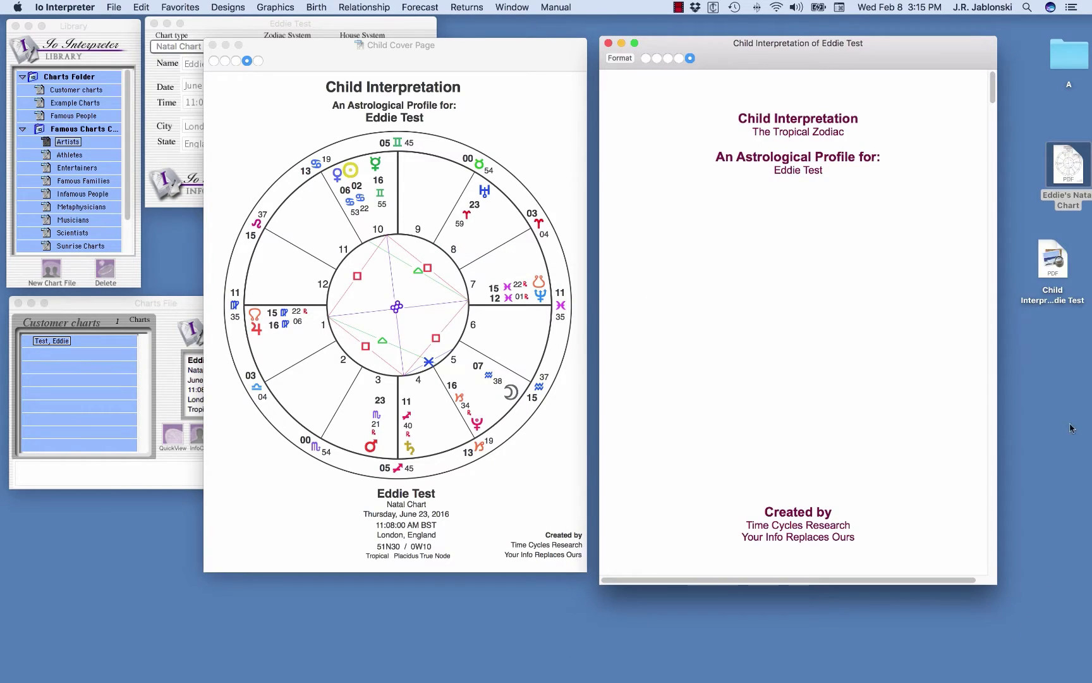
{"action": "left_click_drag", "start_coordinate": [1054, 268], "coordinate": [1072, 253]}
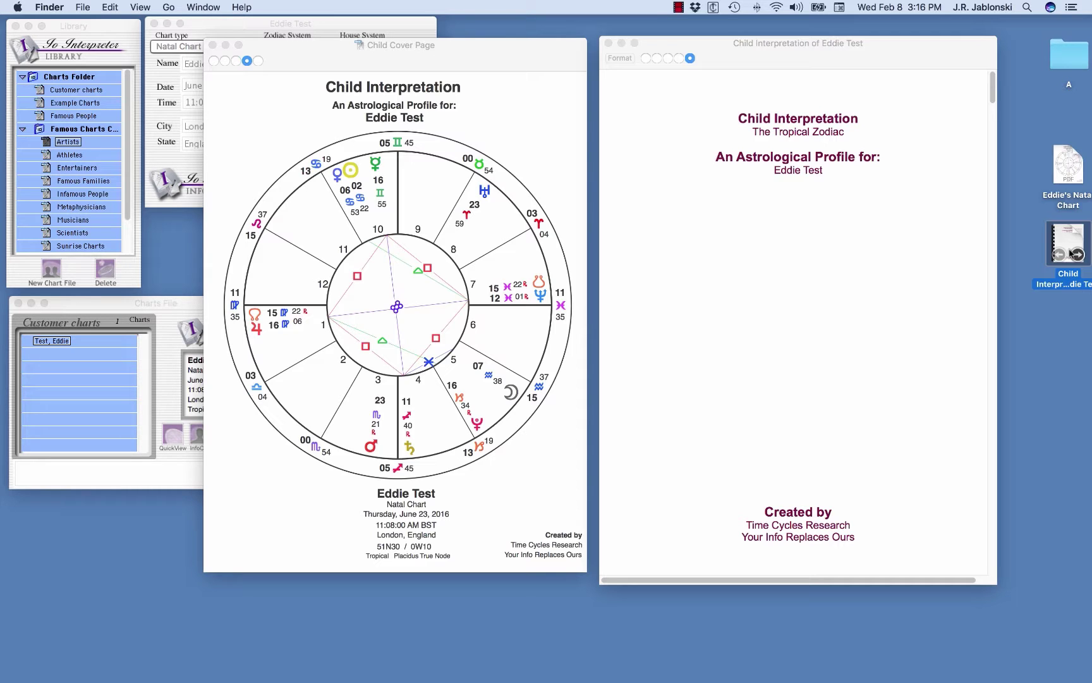
Save the Child interpretation report as rich text (RTF) on the Desktop under its suggested name and place it below the report PDF
{"action": "left_click", "coordinate": [722, 59]}
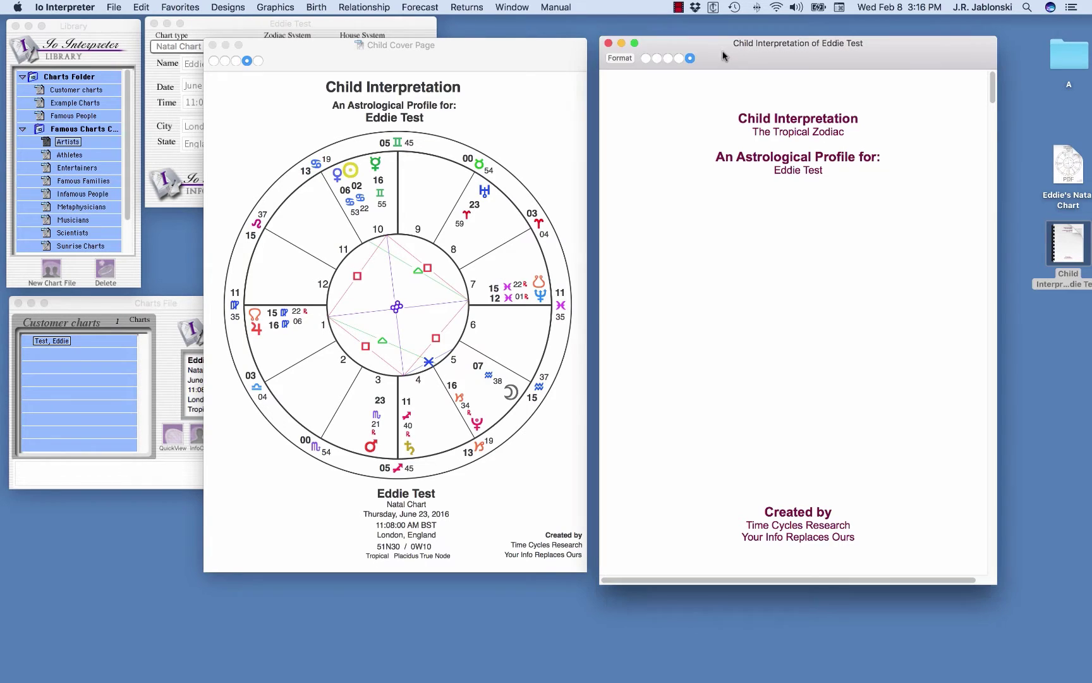
{"action": "left_click", "coordinate": [113, 8]}
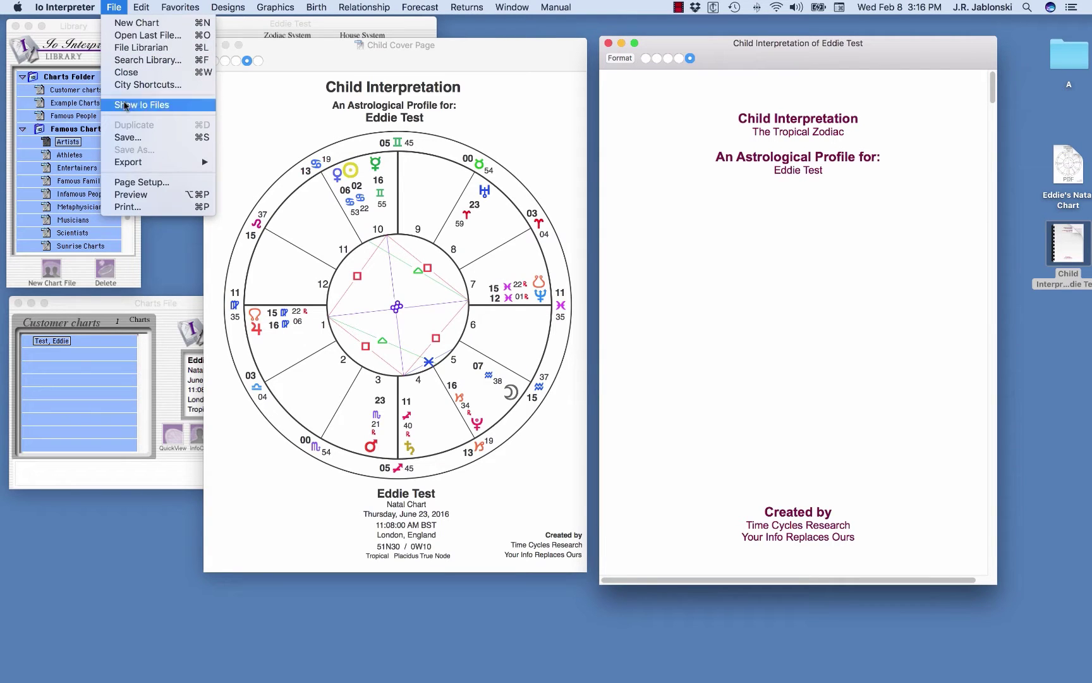
{"action": "left_click", "coordinate": [131, 138]}
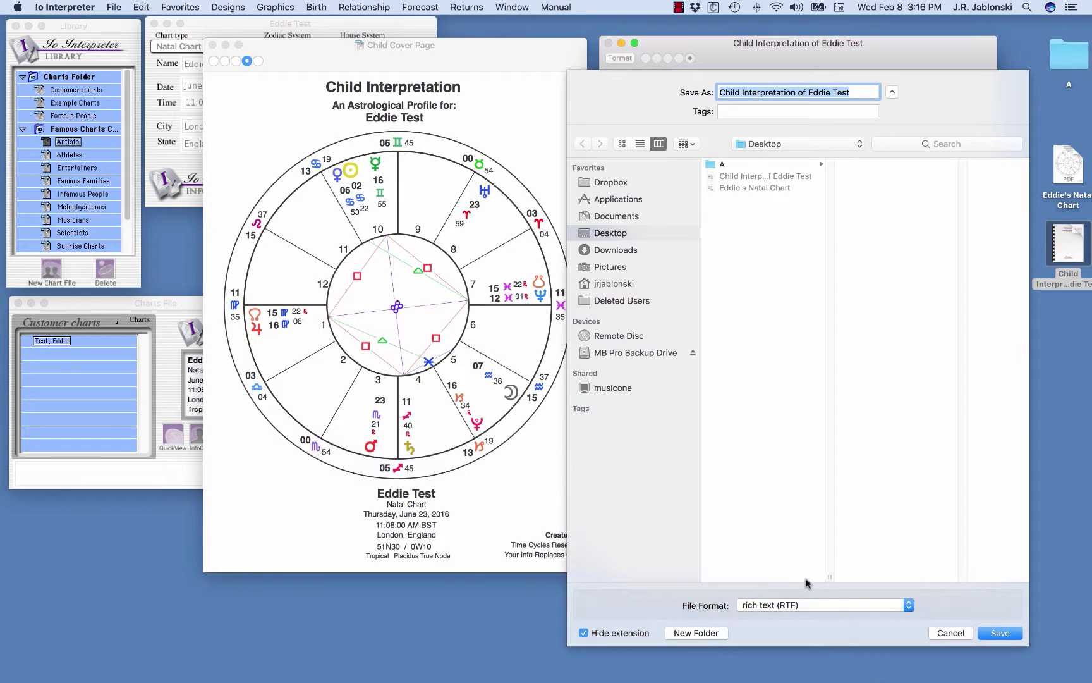
{"action": "left_click", "coordinate": [909, 606]}
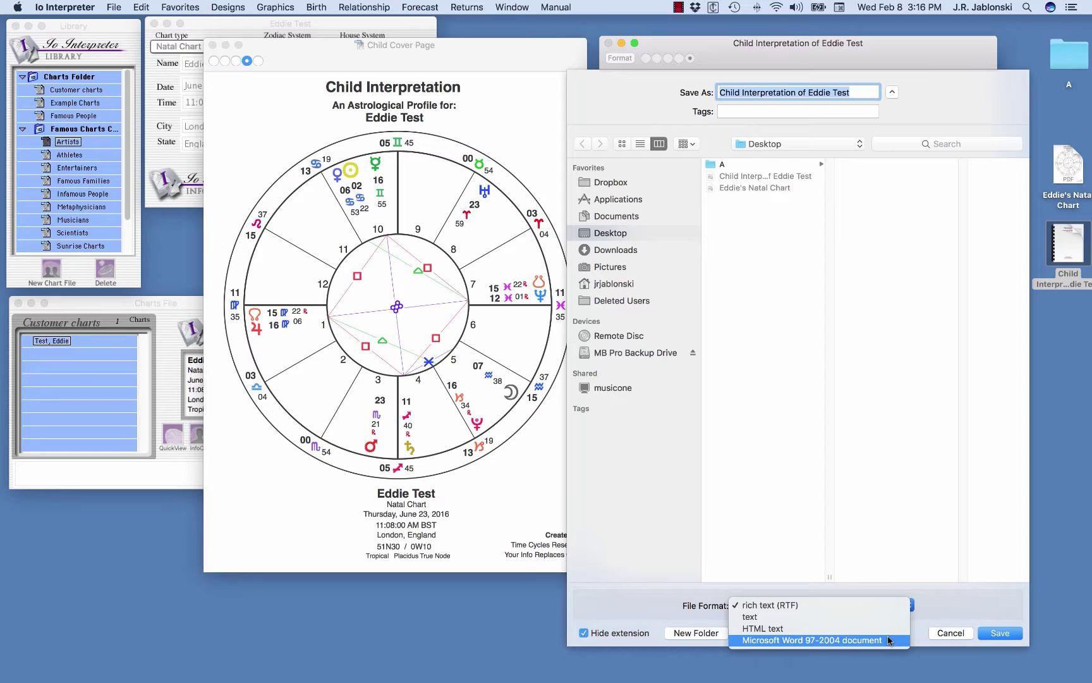
{"action": "left_click", "coordinate": [885, 605]}
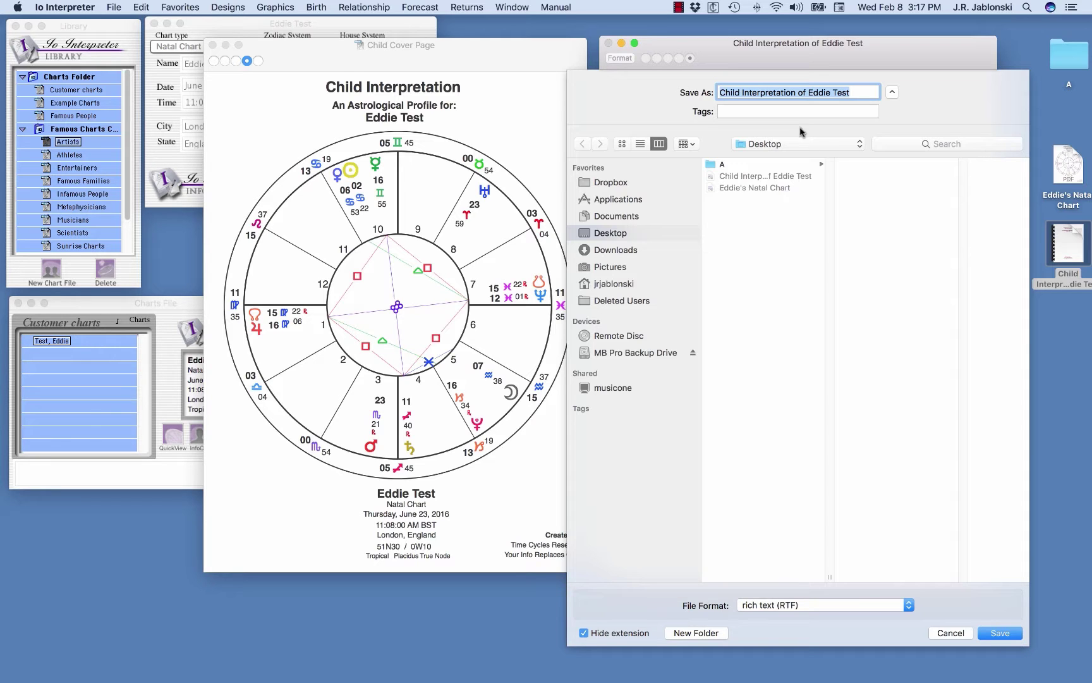
{"action": "left_click", "coordinate": [1001, 633]}
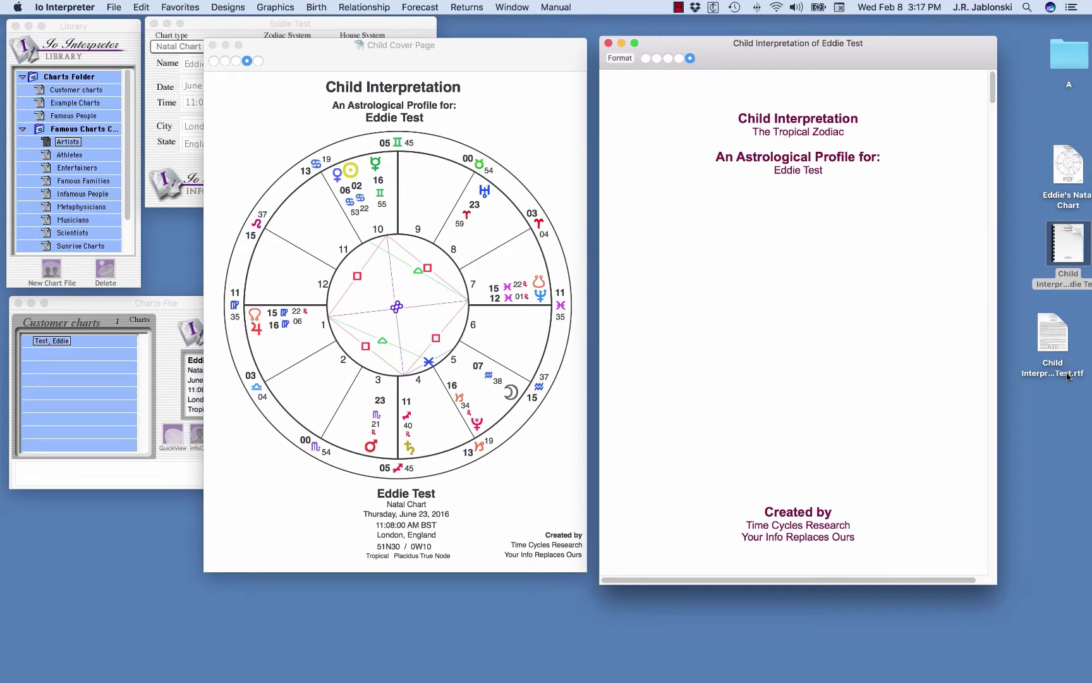
{"action": "left_click", "coordinate": [1060, 339]}
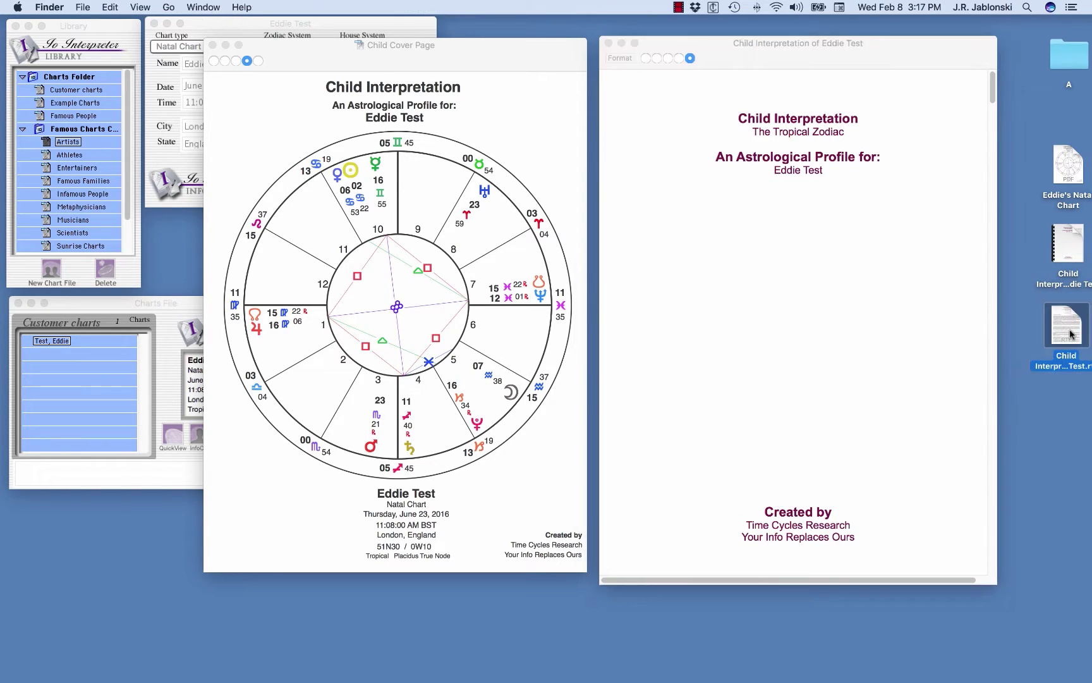
Open the saved rich text report in TextEdit, look through its pages, close it and quit TextEdit
{"action": "double_click", "coordinate": [1070, 334]}
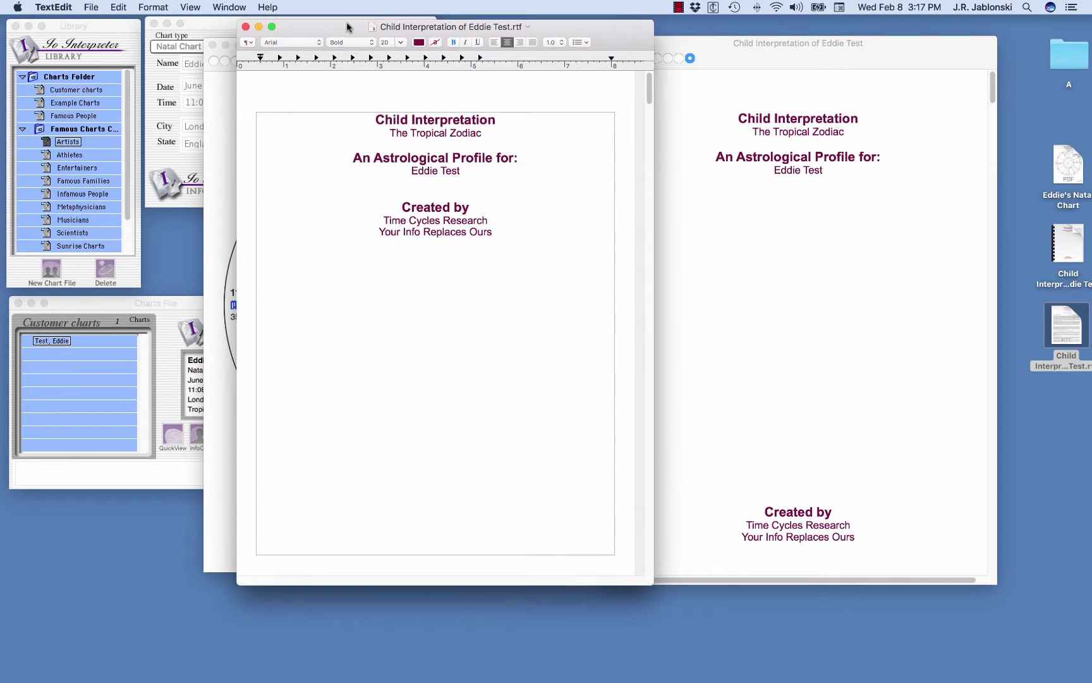
{"action": "left_click_drag", "start_coordinate": [347, 26], "coordinate": [347, 34]}
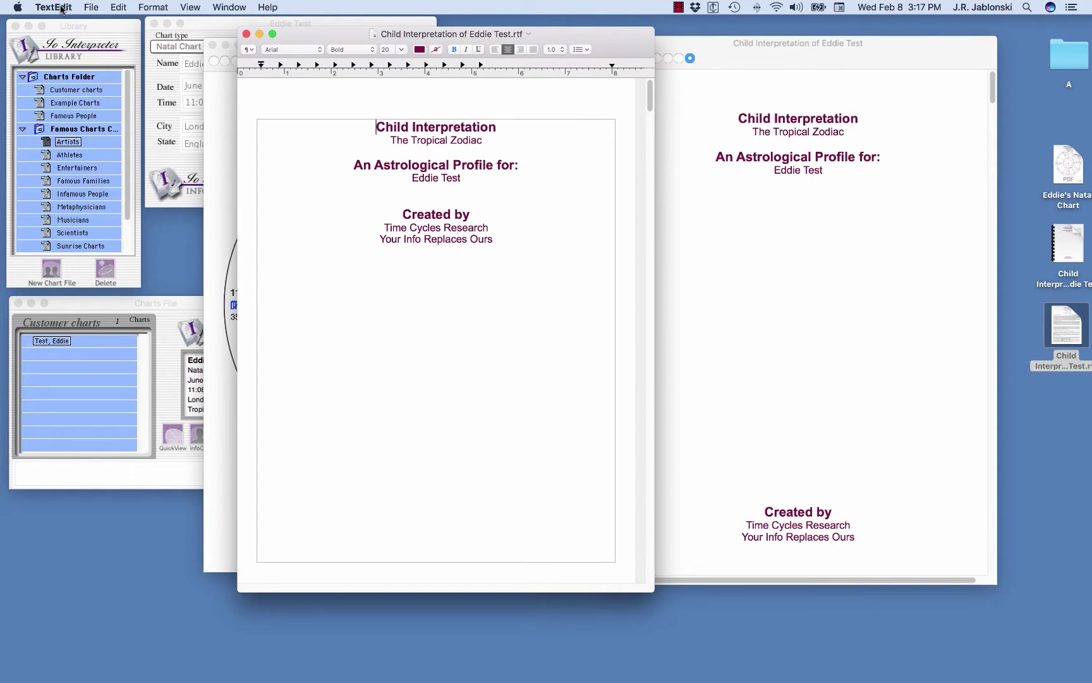
{"action": "scroll", "coordinate": [476, 266], "scroll_direction": "down", "scroll_amount": 20}
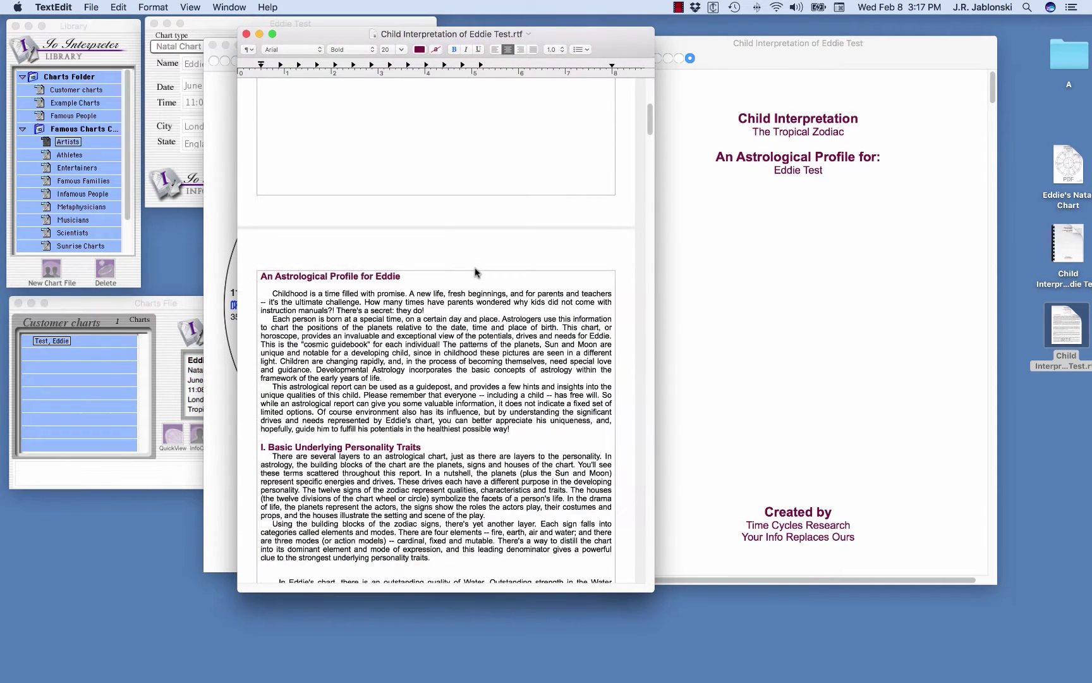
{"action": "scroll", "coordinate": [475, 266], "scroll_direction": "down", "scroll_amount": 15}
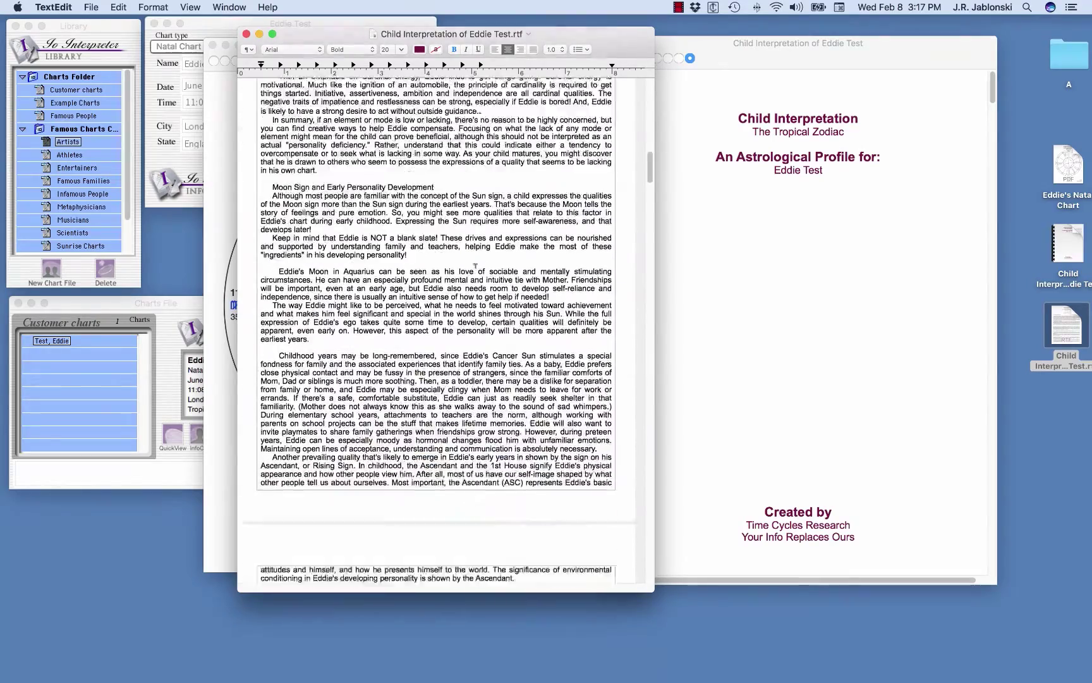
{"action": "left_click", "coordinate": [246, 34]}
{"action": "left_click", "coordinate": [63, 7]}
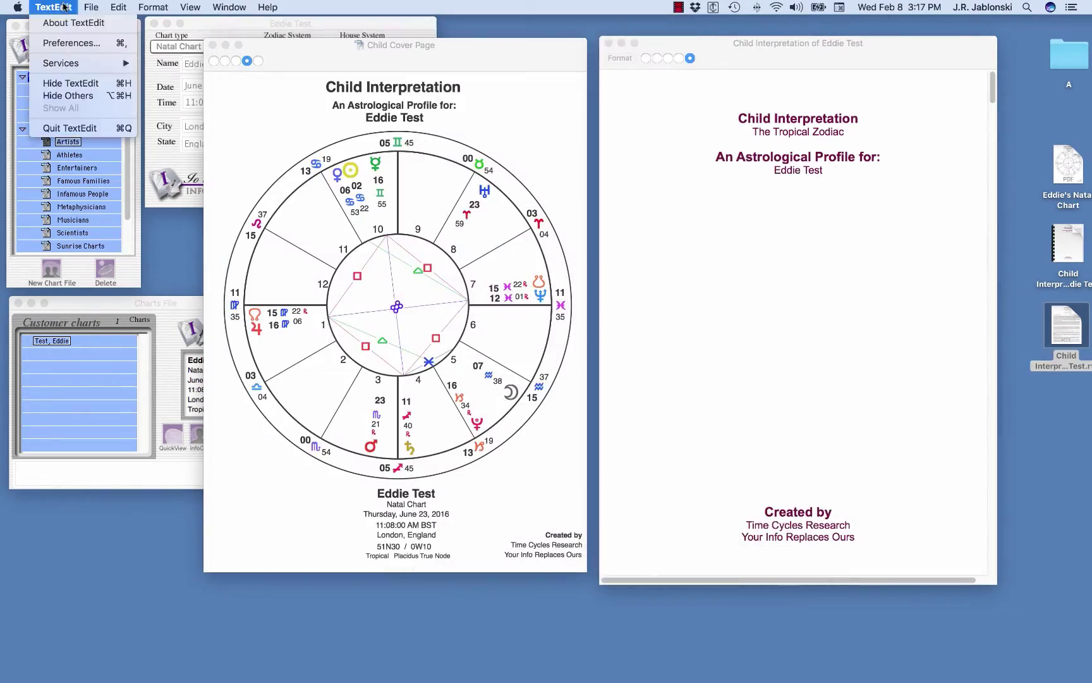
{"action": "left_click", "coordinate": [80, 128]}
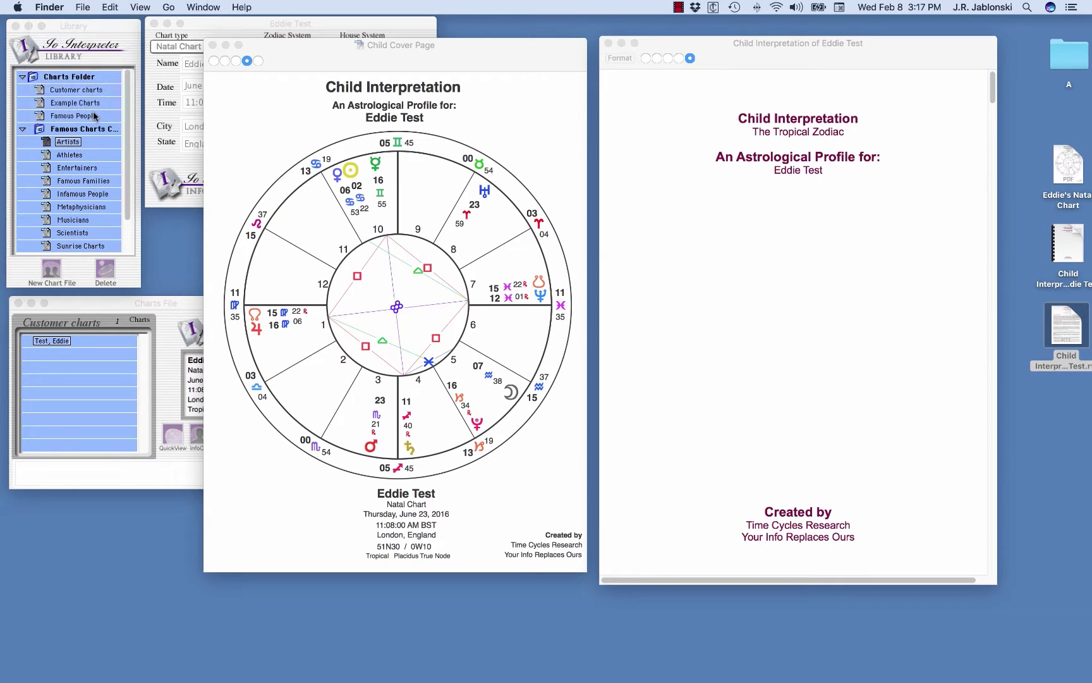
Return to Io Interpreter and close the Child Cover Page and the Child interpretation report windows
{"action": "left_click", "coordinate": [405, 22]}
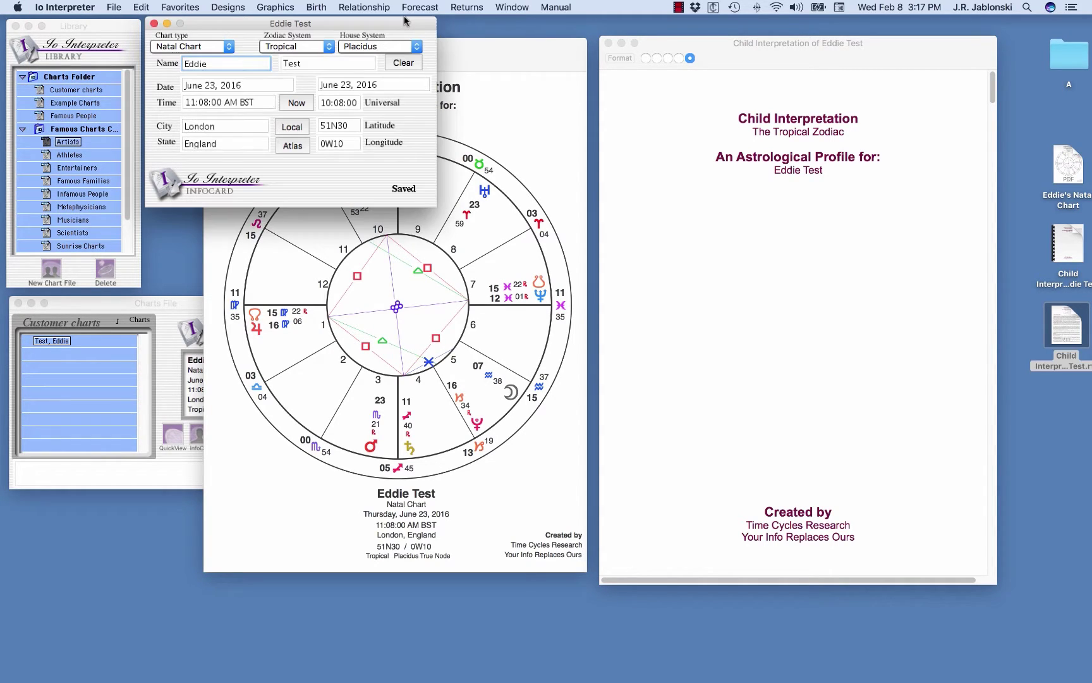
{"action": "left_click_drag", "start_coordinate": [537, 52], "coordinate": [570, 110]}
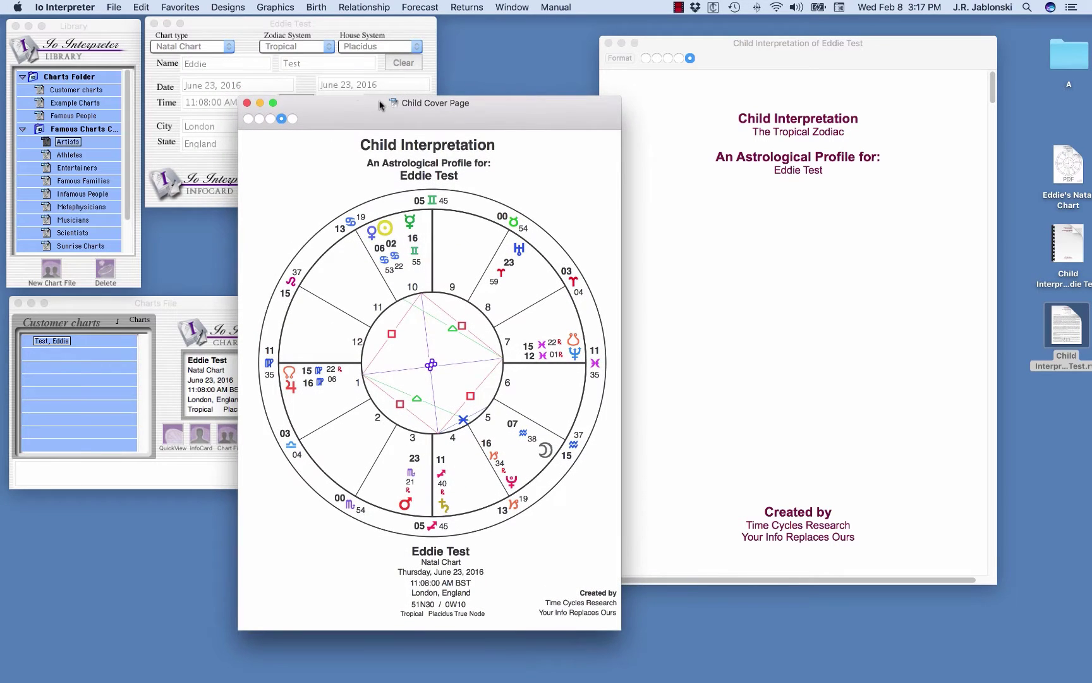
{"action": "left_click", "coordinate": [247, 103]}
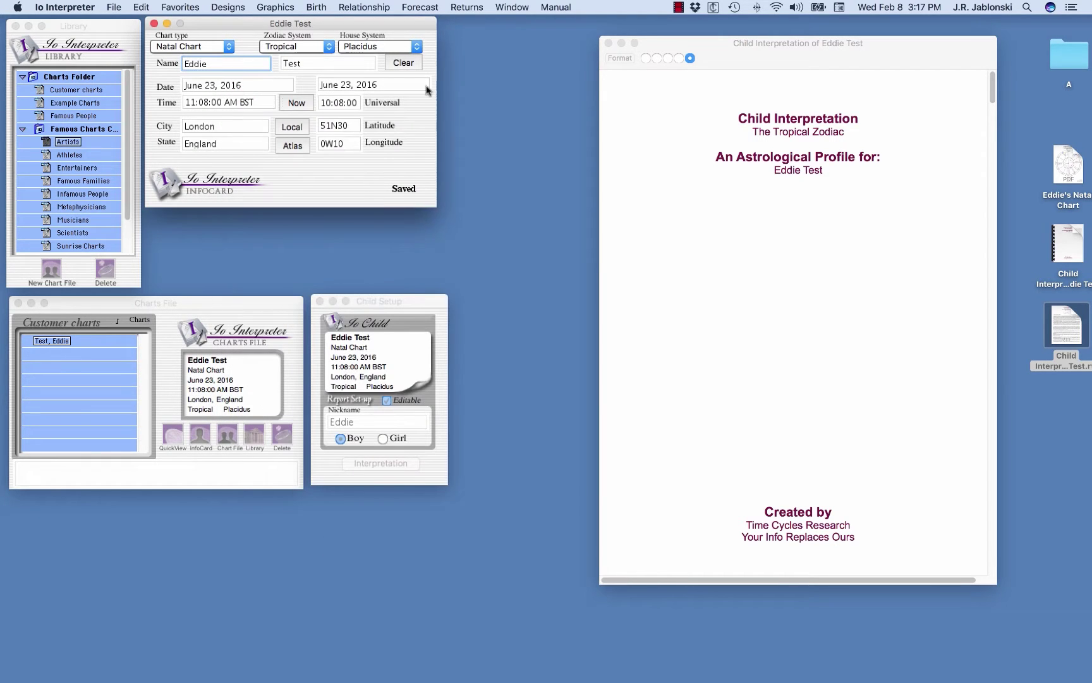
{"action": "left_click", "coordinate": [608, 43]}
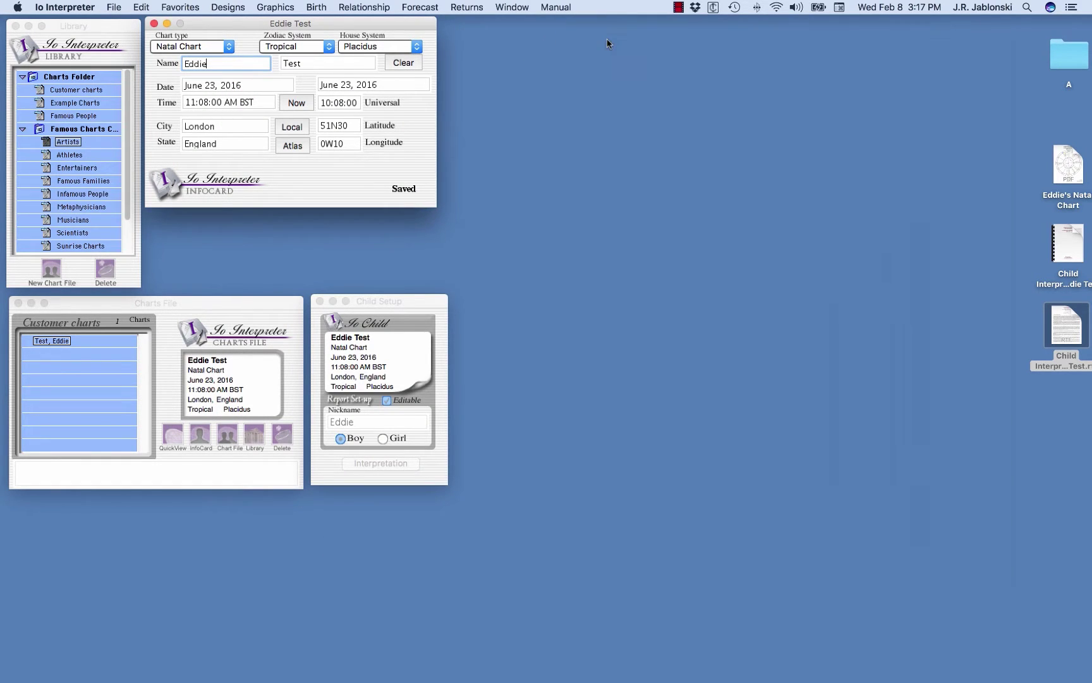
Turn the Editable option in the Child report setup off and back on
{"action": "left_click", "coordinate": [384, 402]}
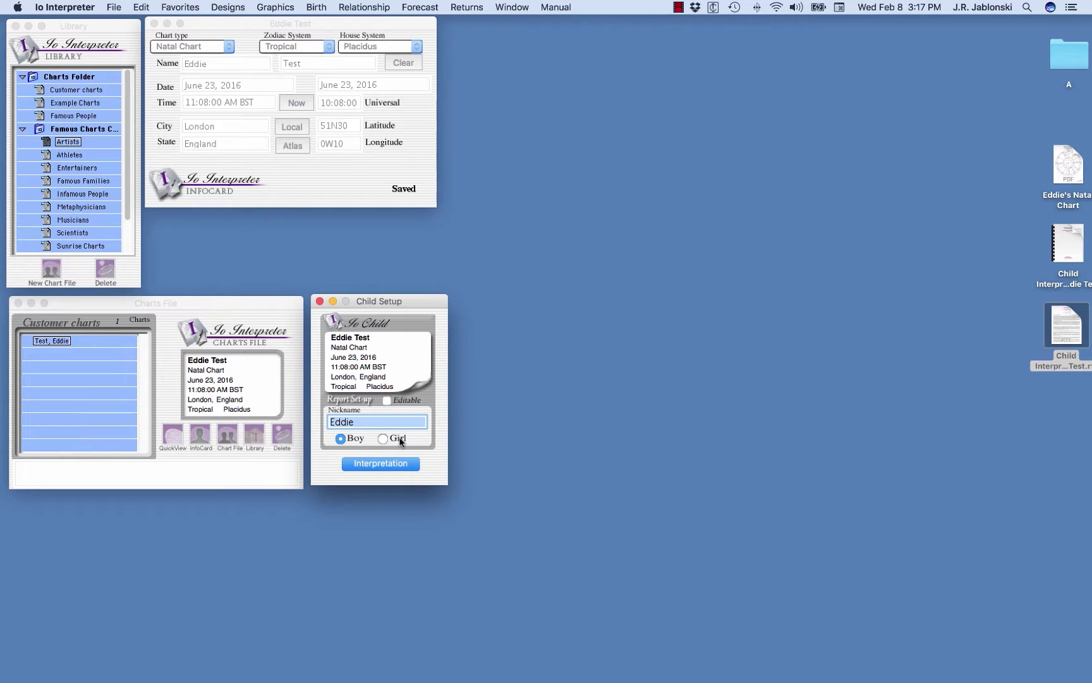
{"action": "left_click", "coordinate": [387, 400]}
{"action": "left_click", "coordinate": [678, 8]}
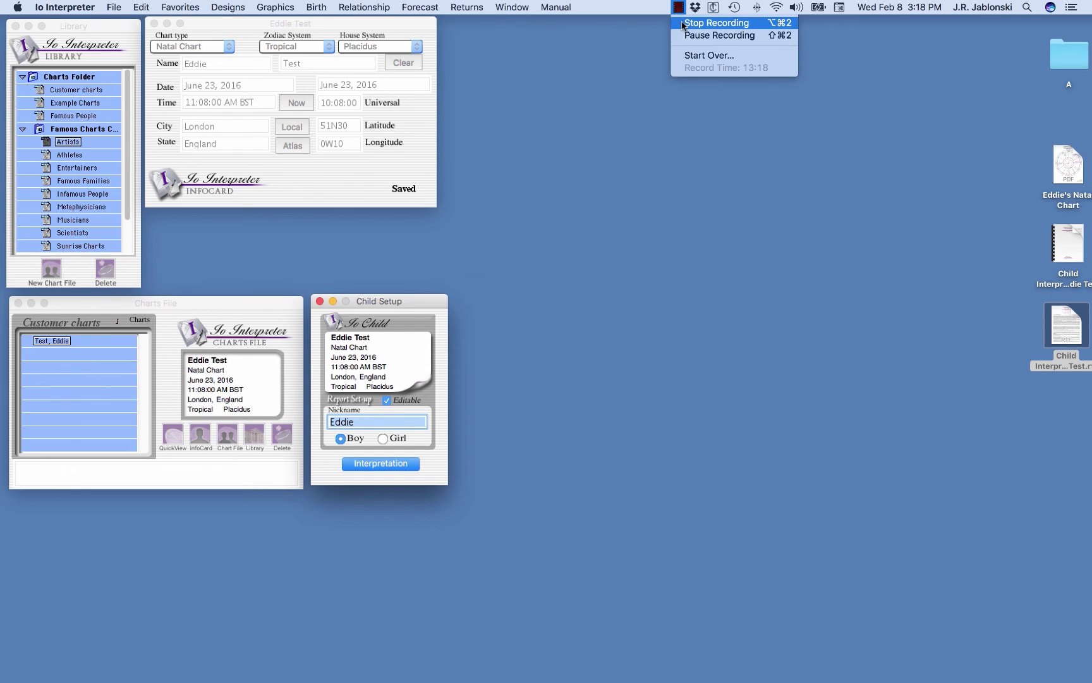